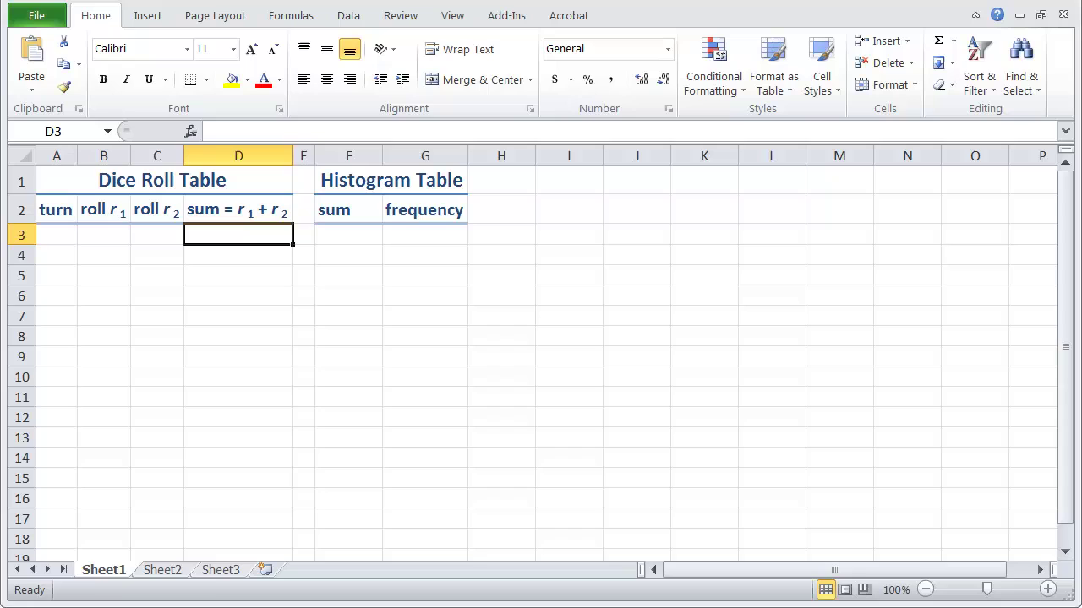
Step: Examine the Dice Roll Table and Histogram Table headings and the turn, roll and sum columns
click(68, 237)
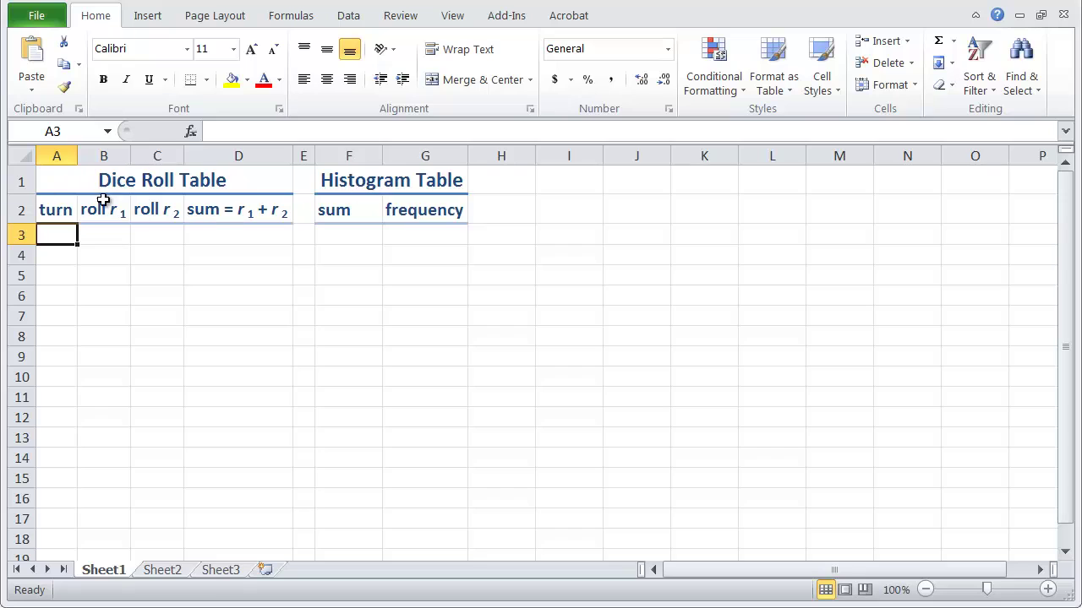
click(147, 184)
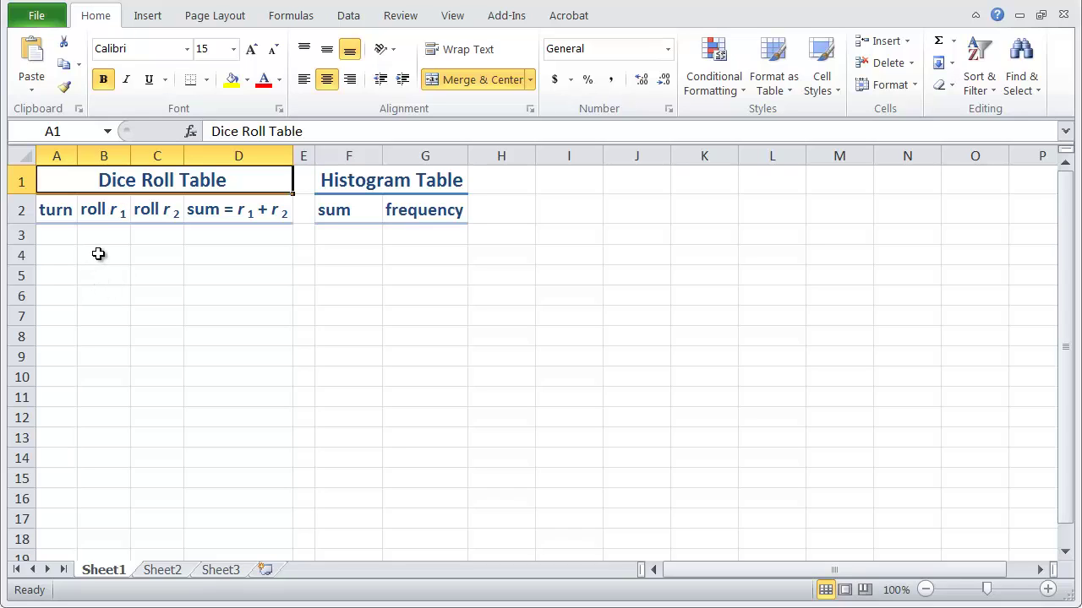
click(355, 180)
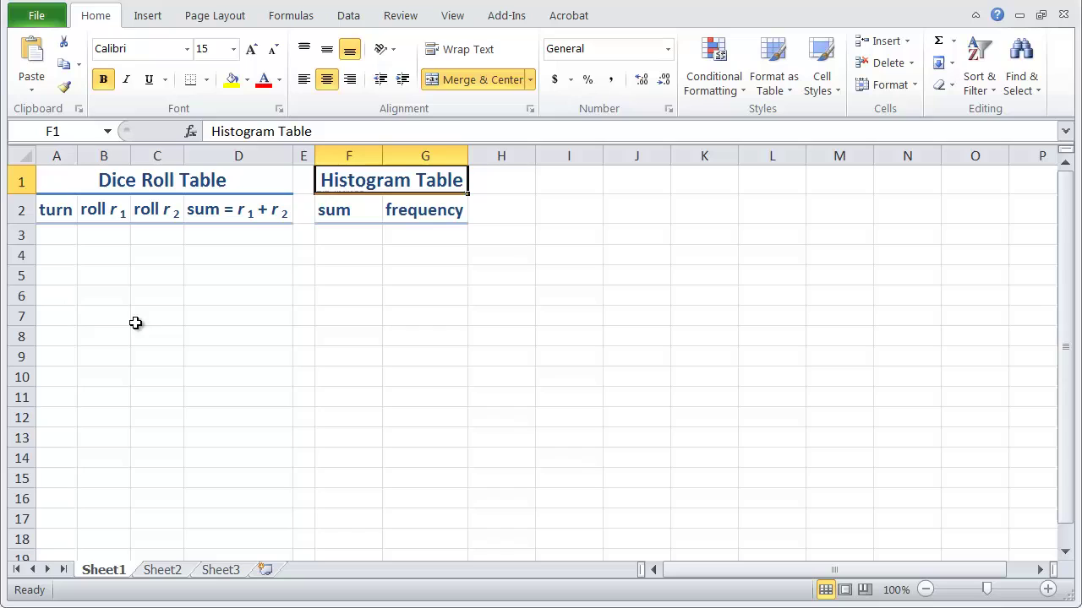
click(55, 213)
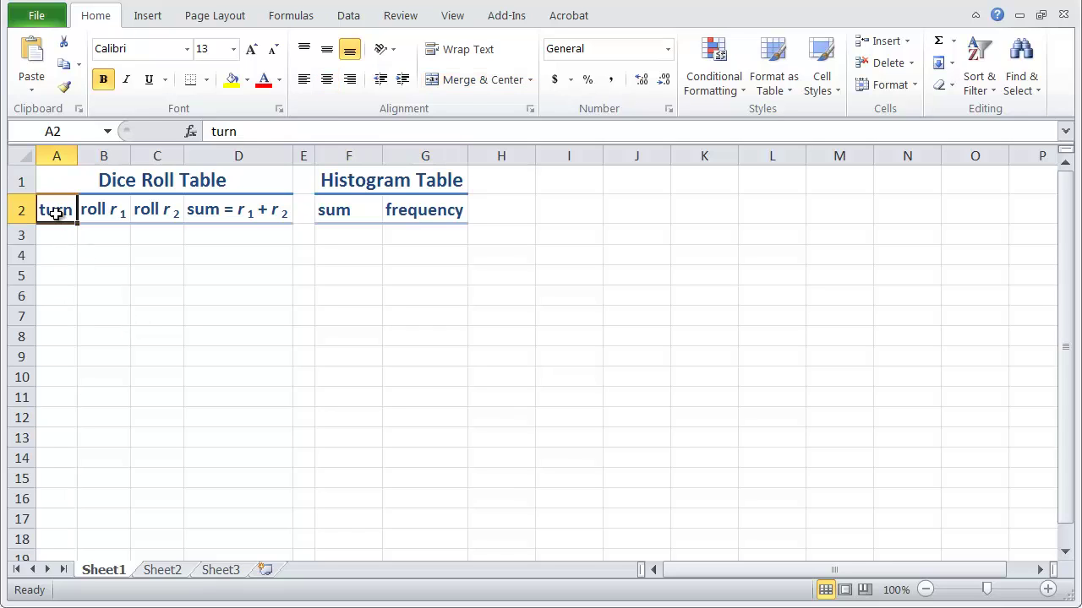
click(56, 155)
click(43, 213)
click(104, 155)
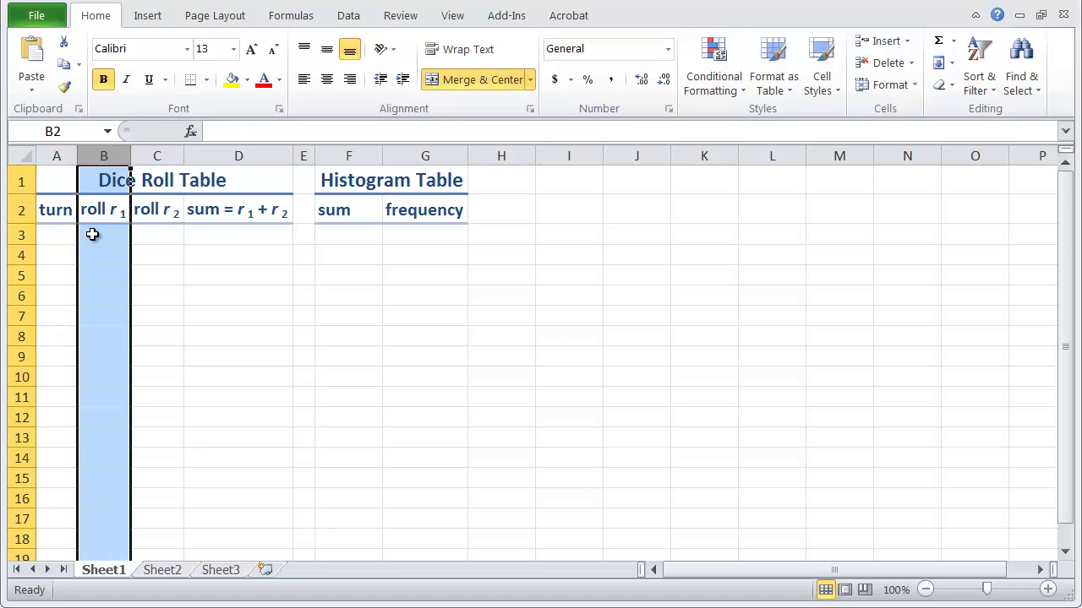
click(161, 152)
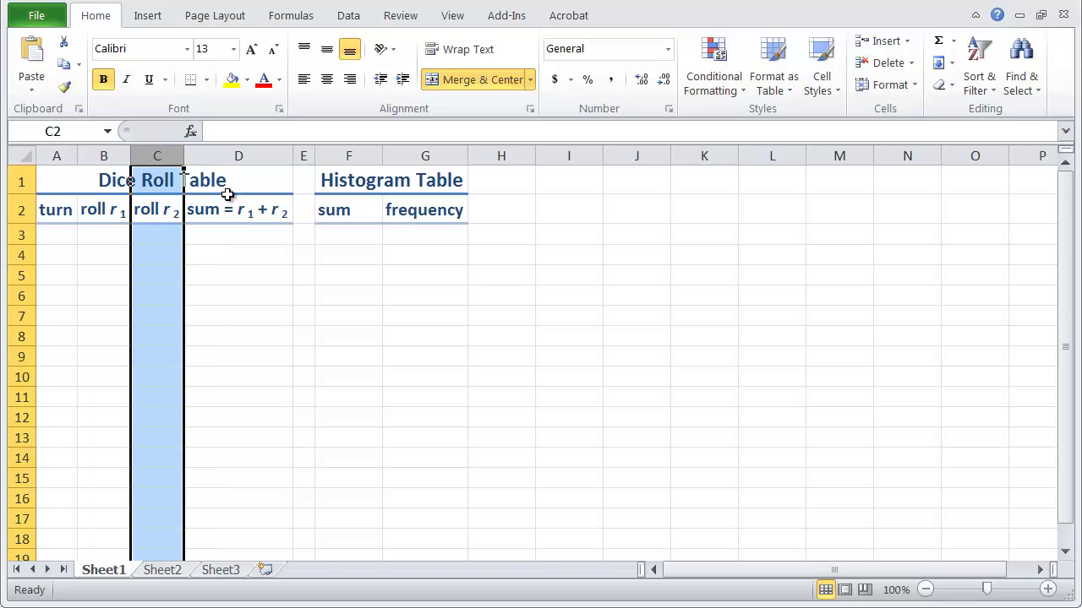
click(232, 155)
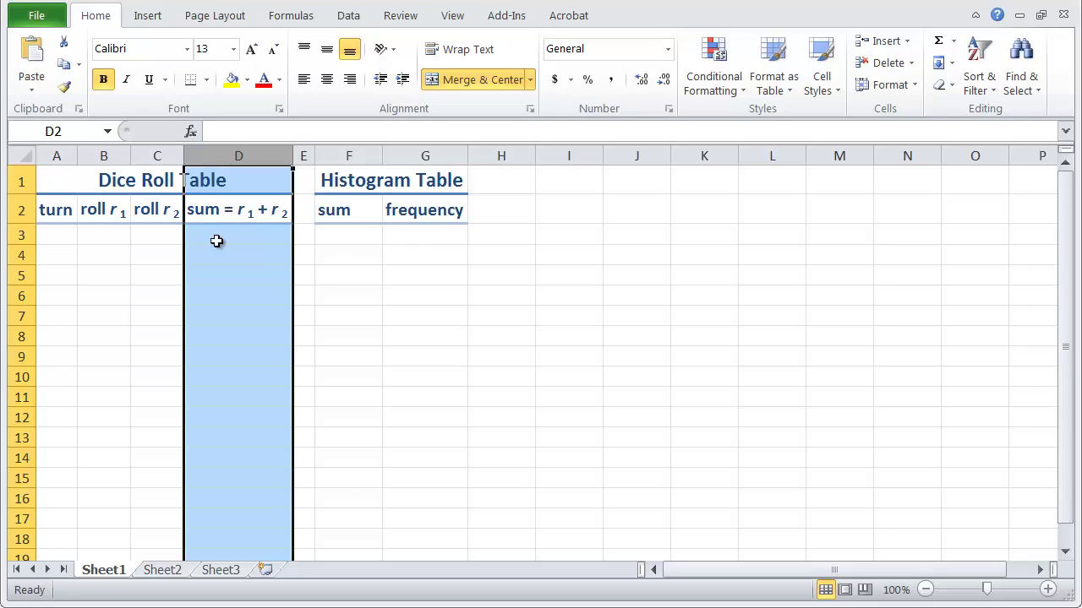
Step: Fill the histogram table's sum column with the series 1 to 13 in cells F3 to F15
click(334, 241)
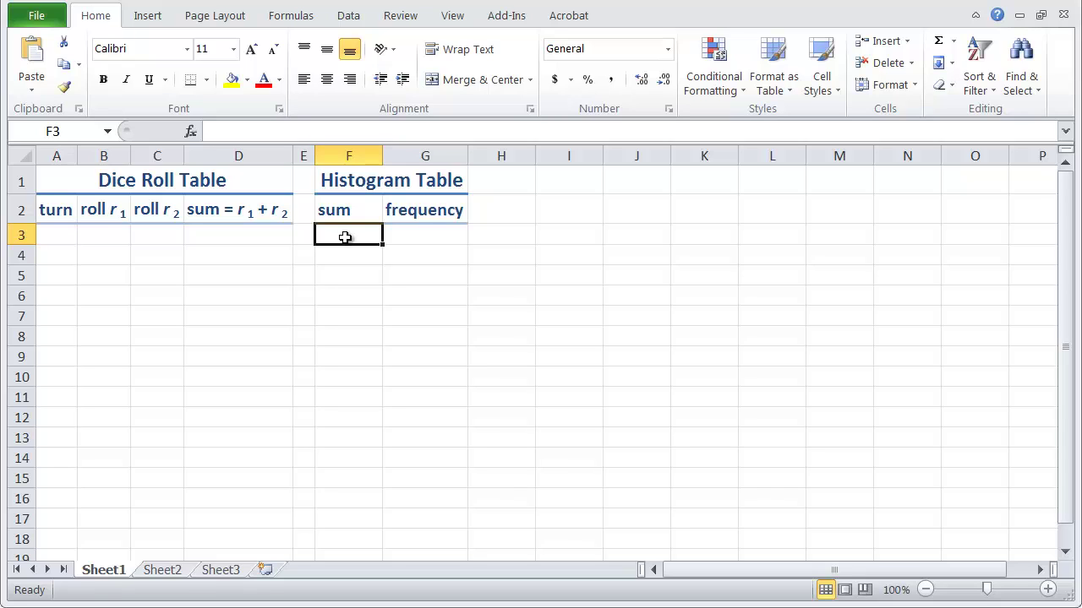
text(1)
key(Return)
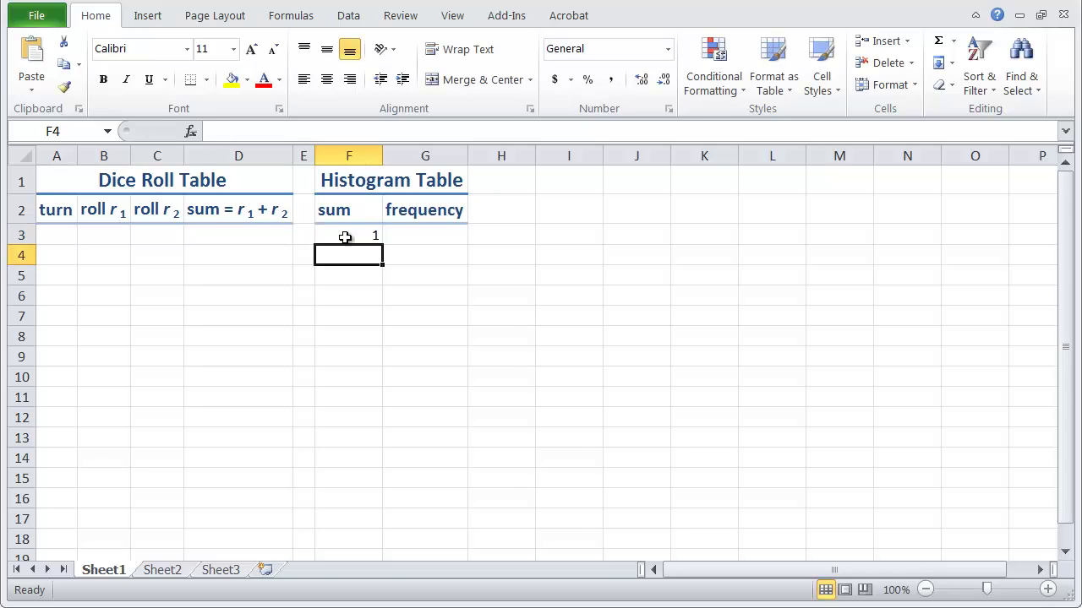
text(2)
key(Return)
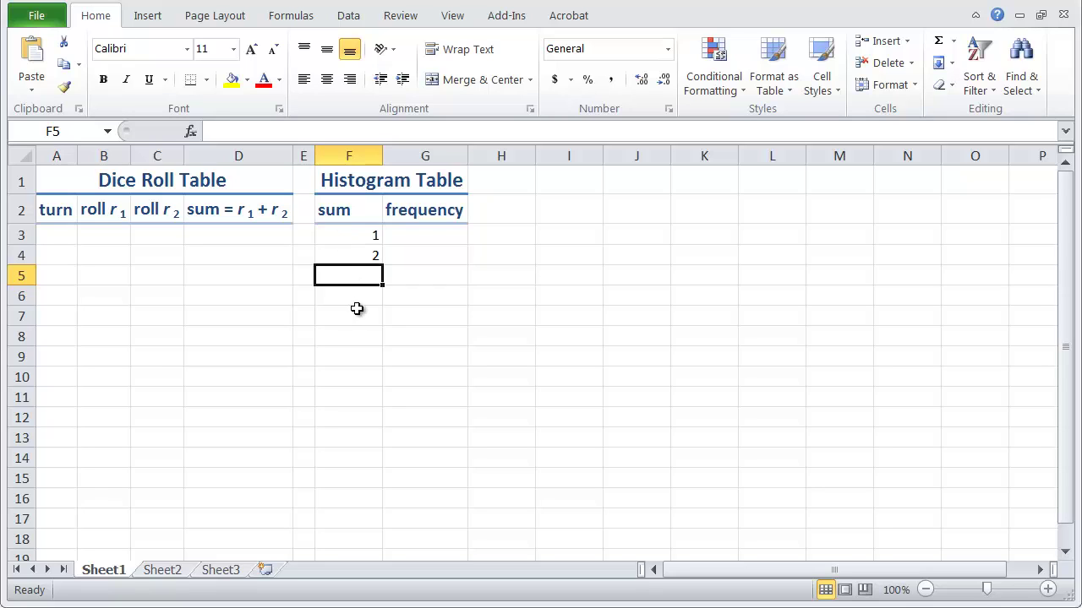
click(350, 238)
drag(351, 239, 347, 256)
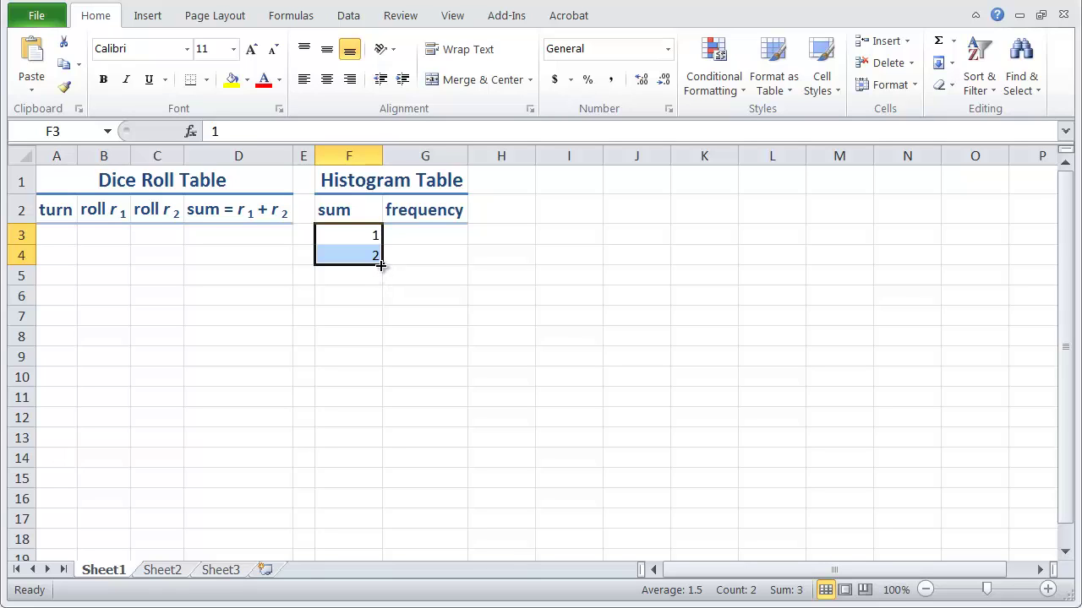
drag(381, 266, 381, 490)
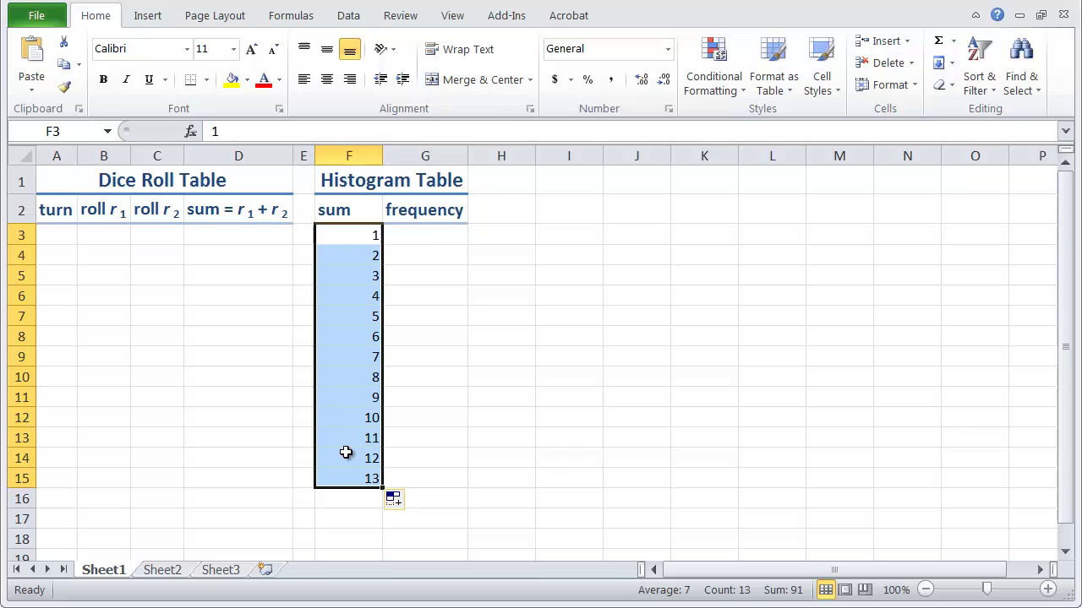
click(344, 454)
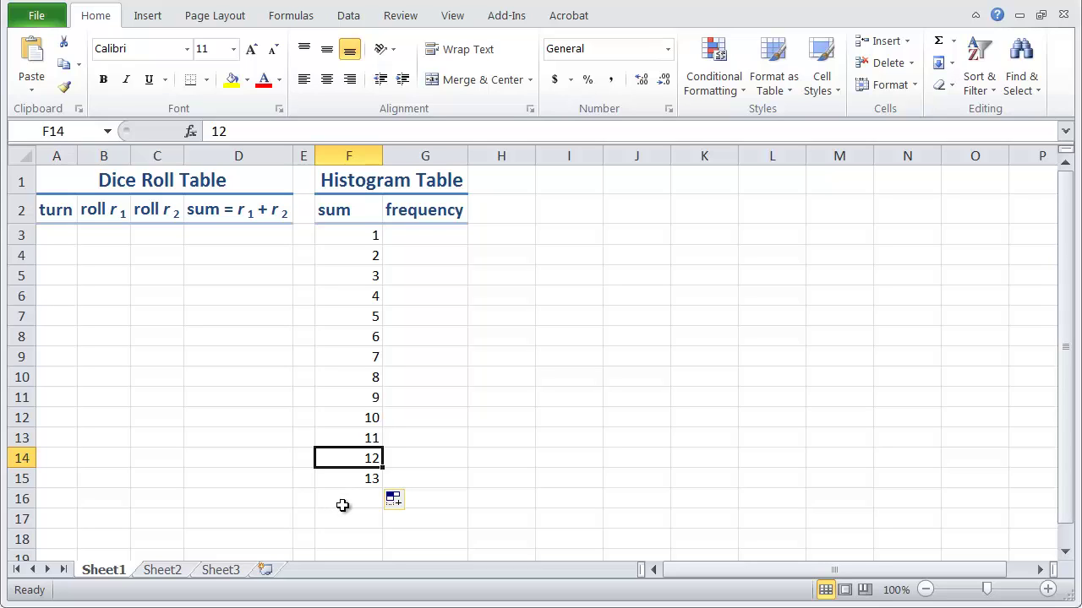
click(431, 212)
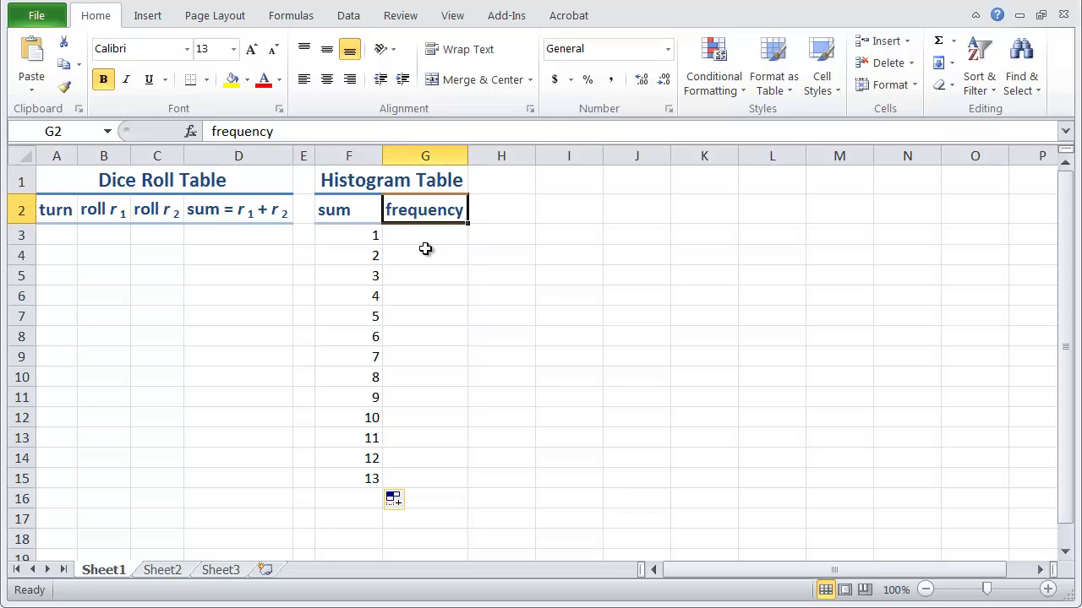
click(415, 352)
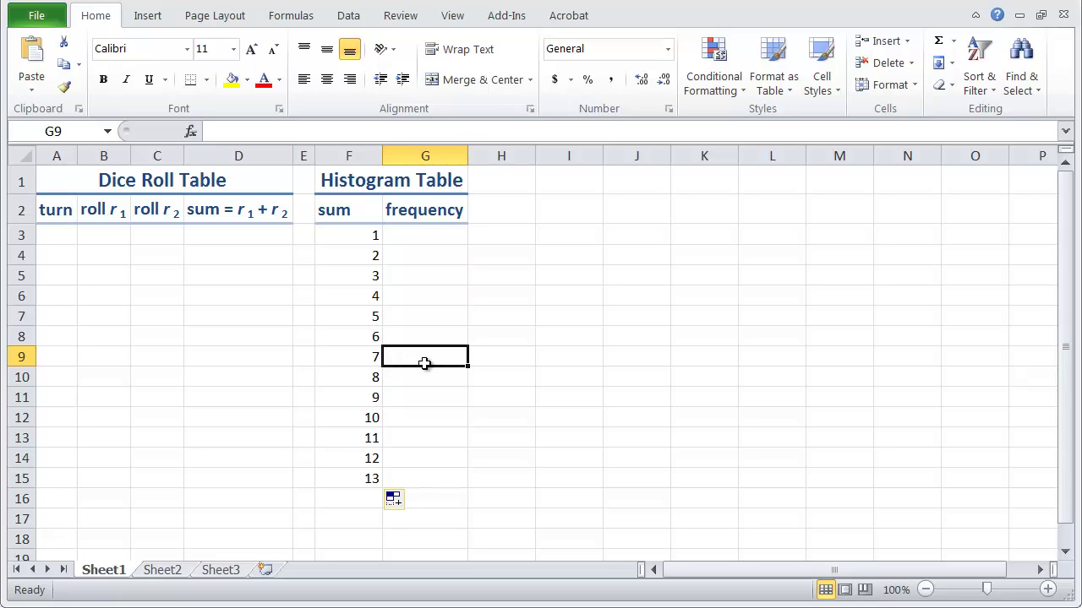
Step: Enter 1 as the first turn number in cell A3 of the dice roll table
click(63, 238)
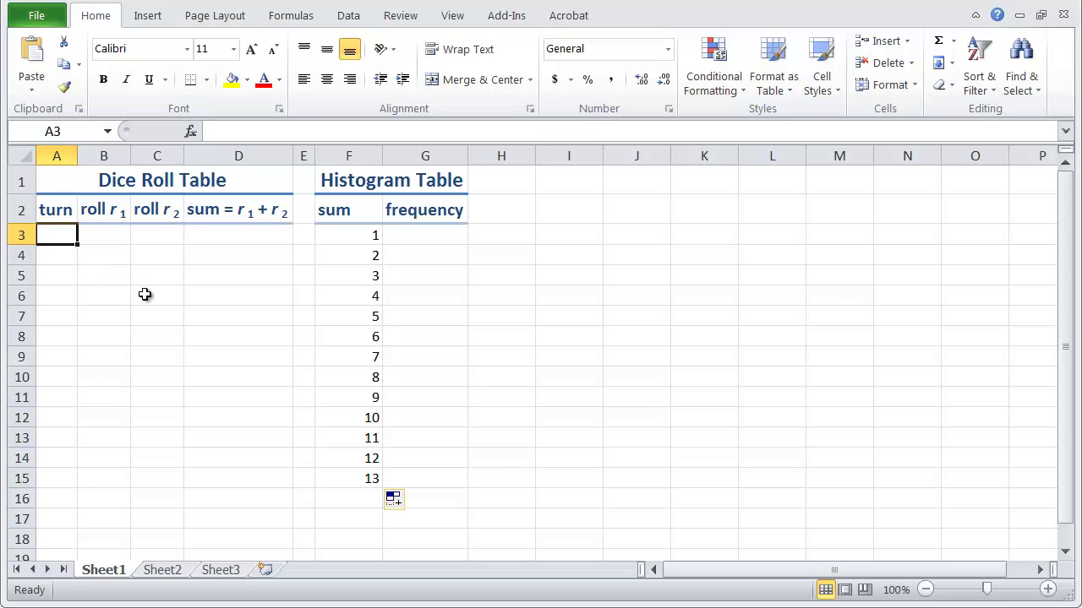
text(1)
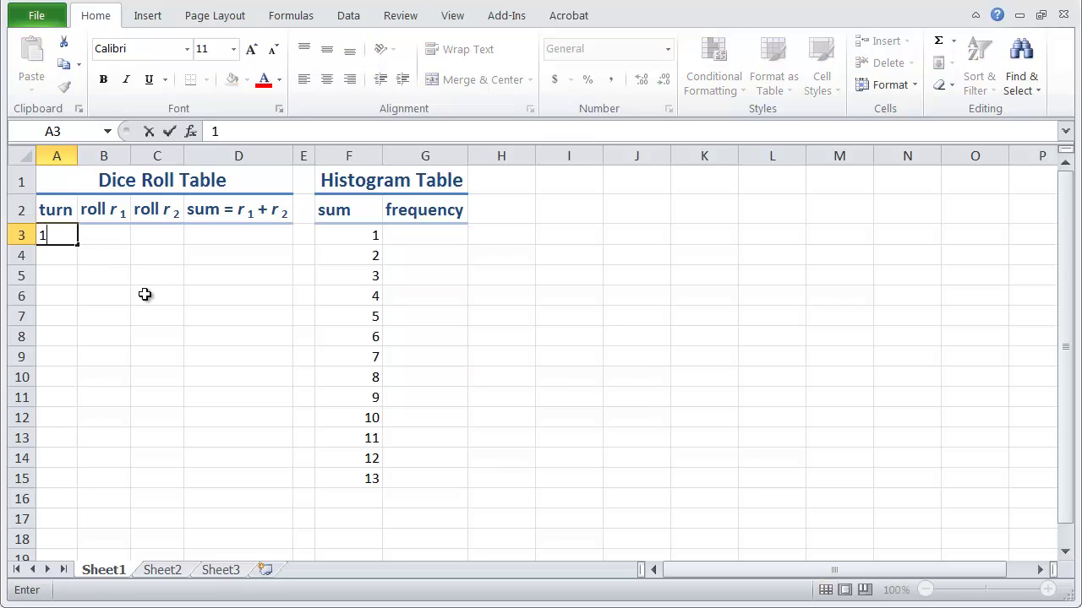
key(Return)
Step: Start inserting a function in cell B3 and search the function list for "random die"
click(96, 234)
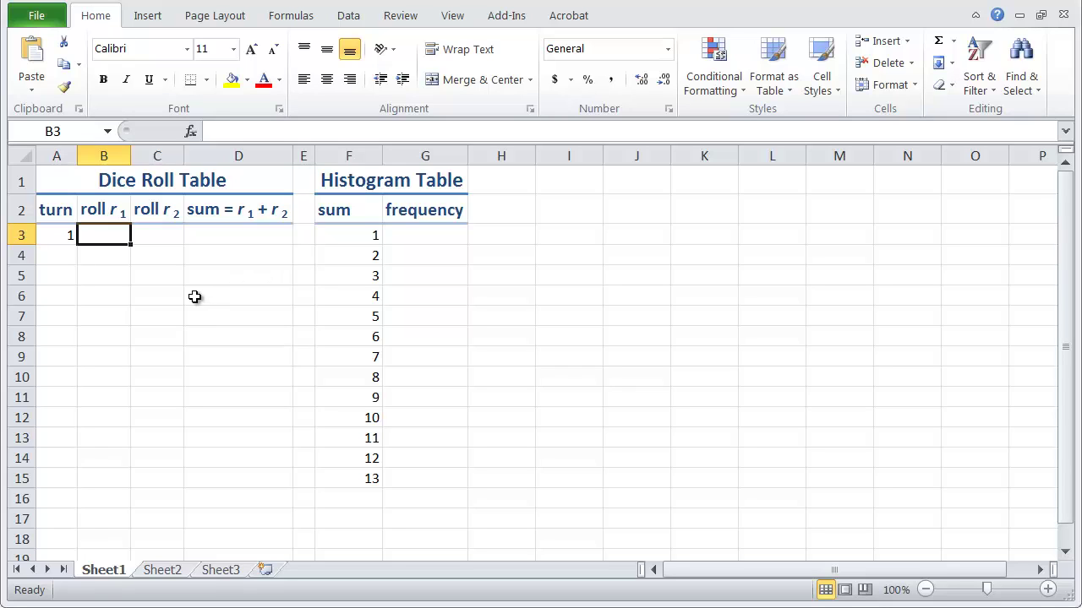
click(193, 133)
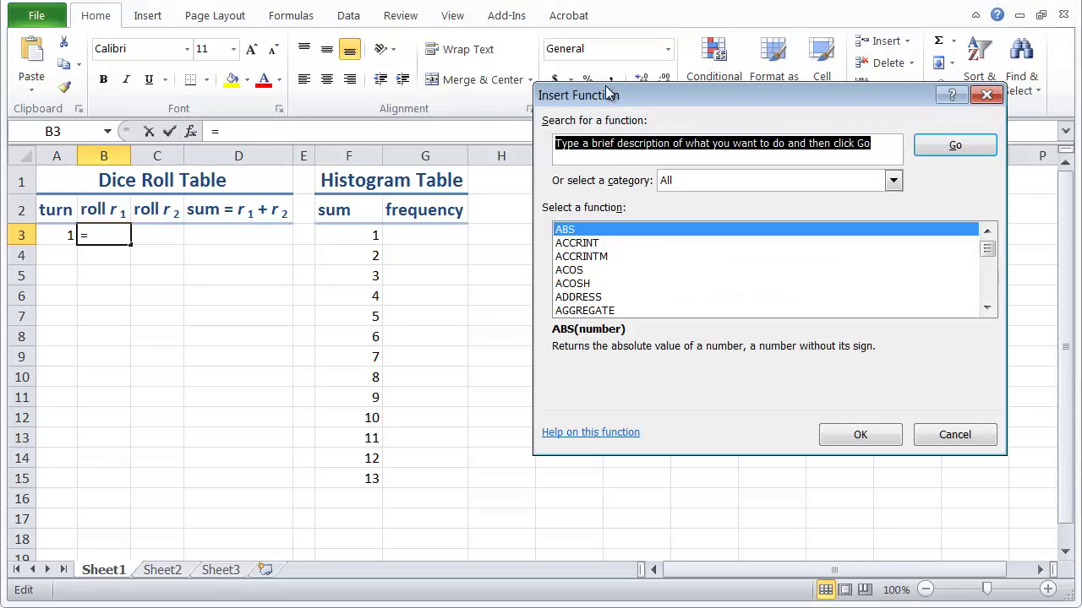
drag(611, 101, 571, 176)
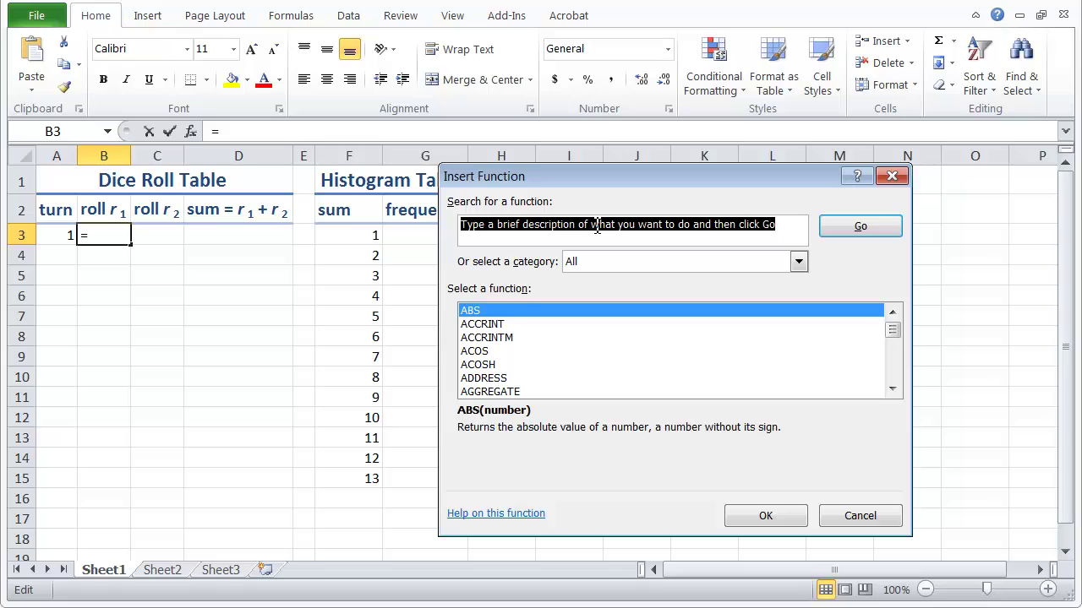
text(random di)
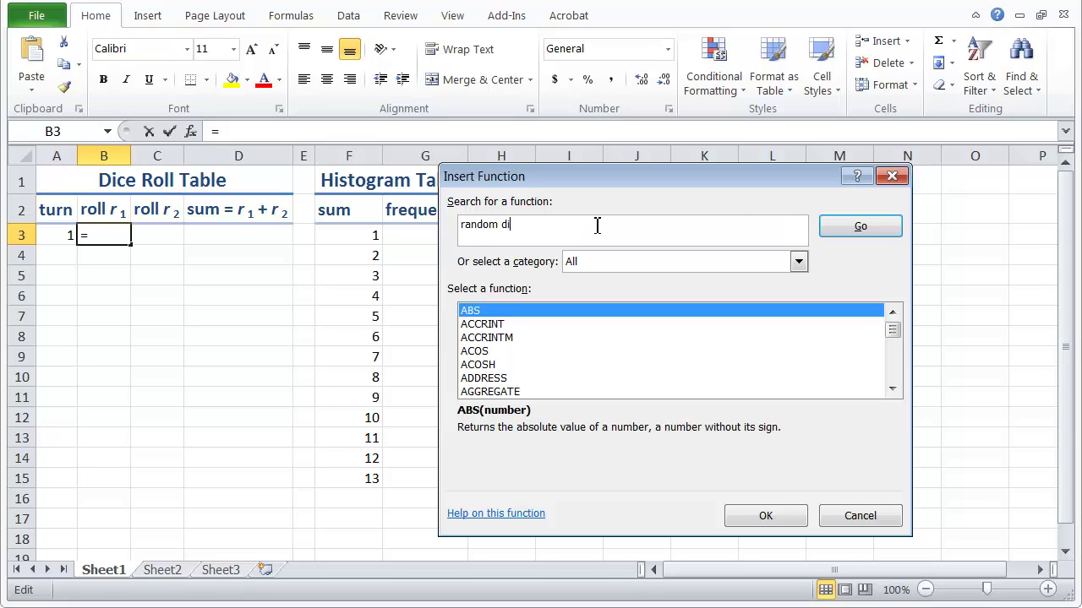
text(e)
key(Return)
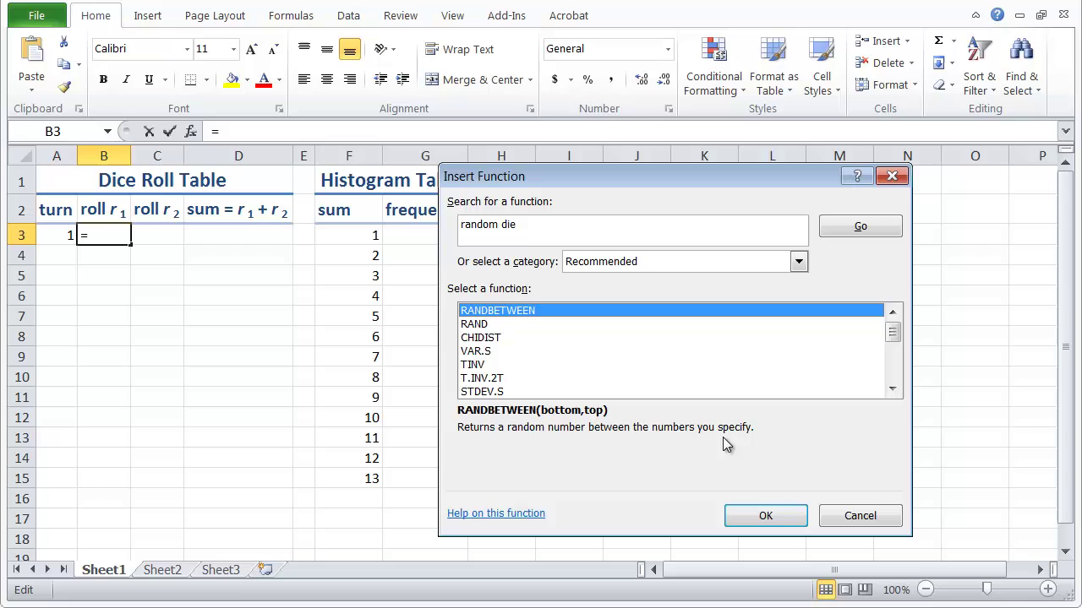
Step: Insert the RANDBETWEEN function in cell B3 with a Bottom value of 1 and a Top value of 6
click(765, 518)
drag(514, 226, 568, 240)
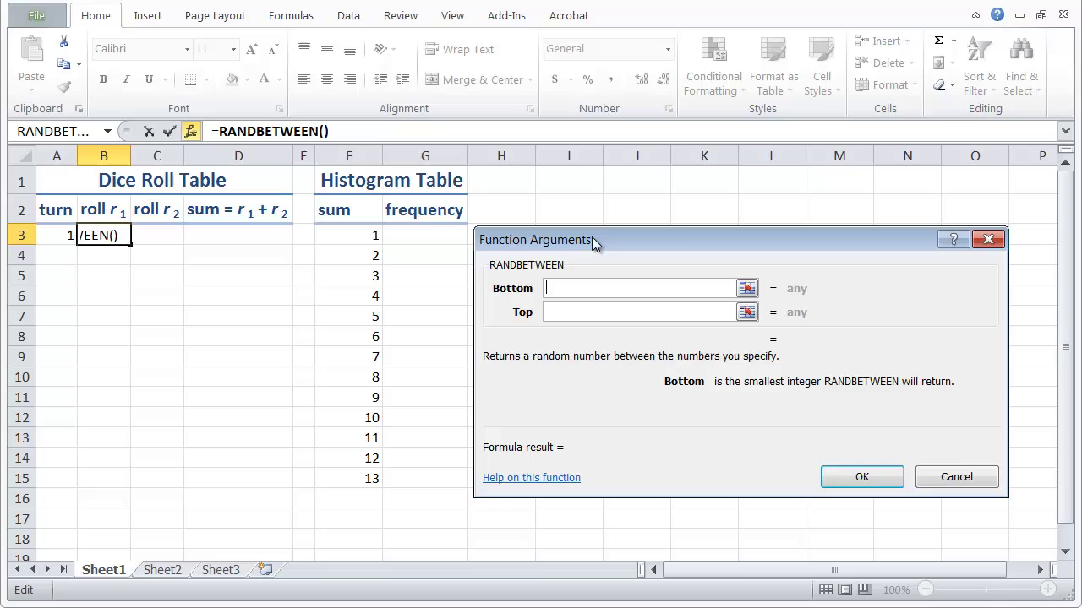
text(1)
click(566, 312)
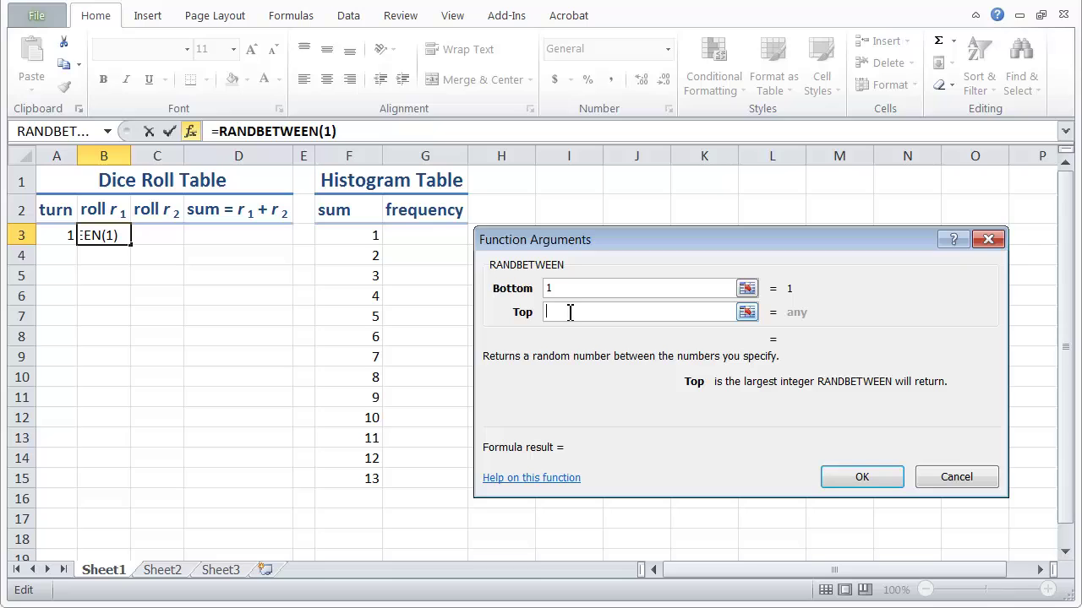
text(6)
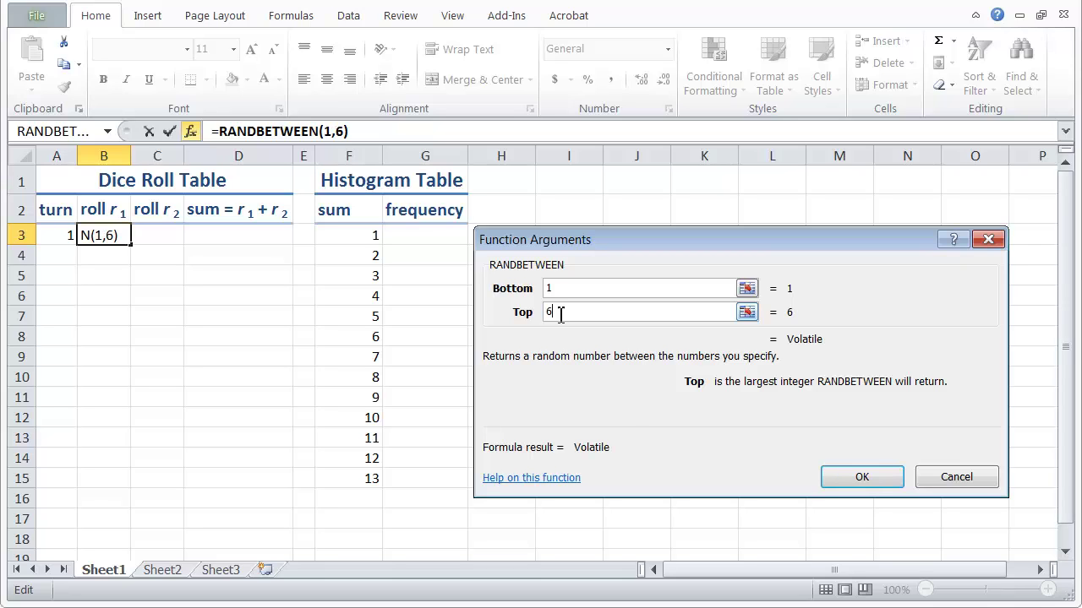
click(855, 478)
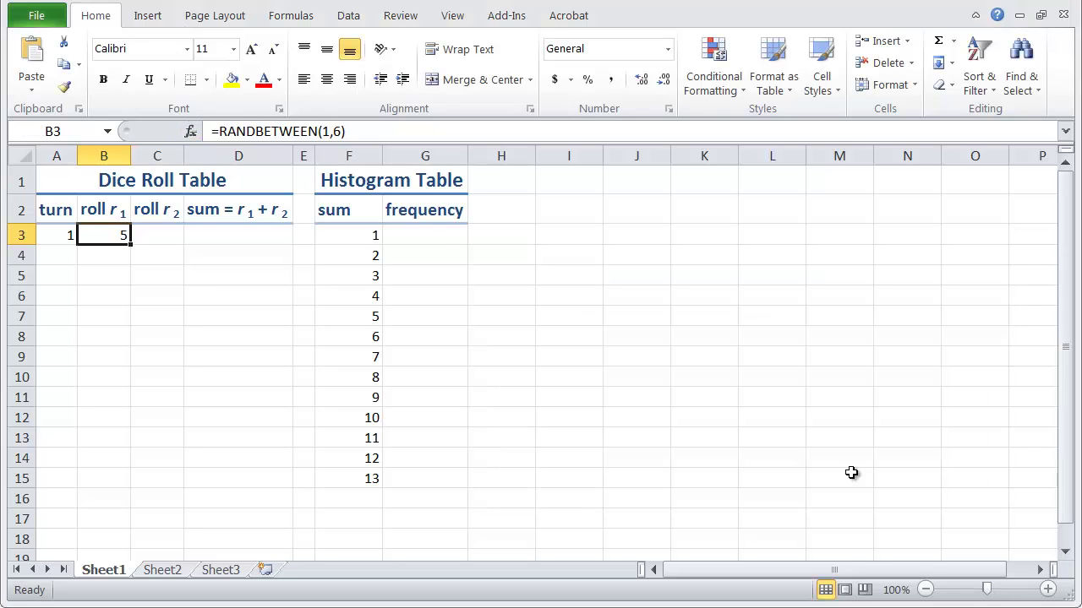
Step: Recalculate the sheet three times to re-roll the first die in cell B3
click(101, 271)
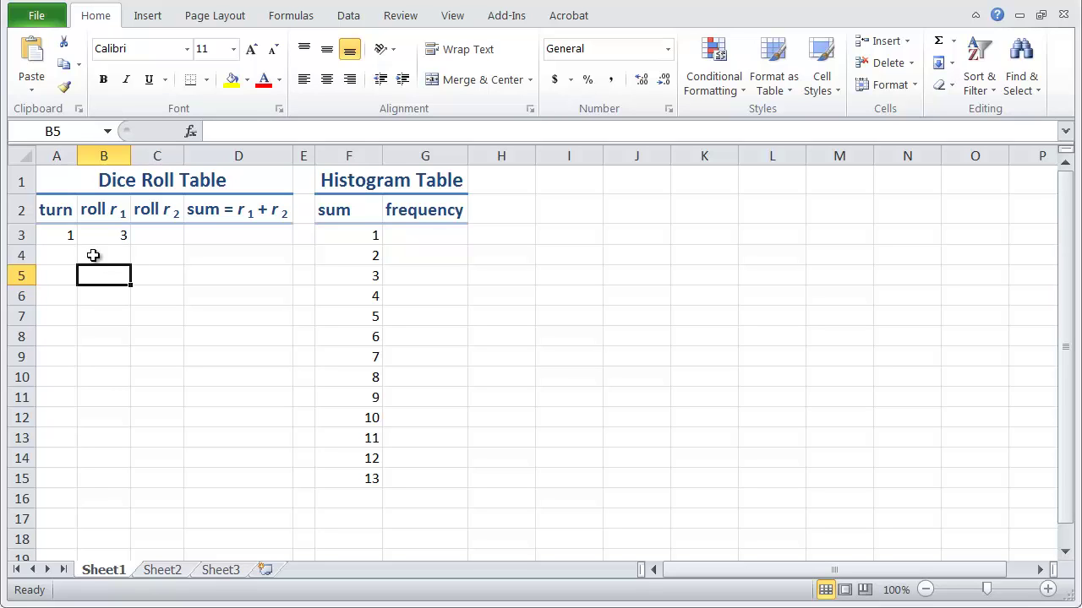
key(F9)
key(F9)
key(F9)
Step: Copy the RANDBETWEEN formula from B3 across to C3 for the second roll and check the copied formula
click(93, 234)
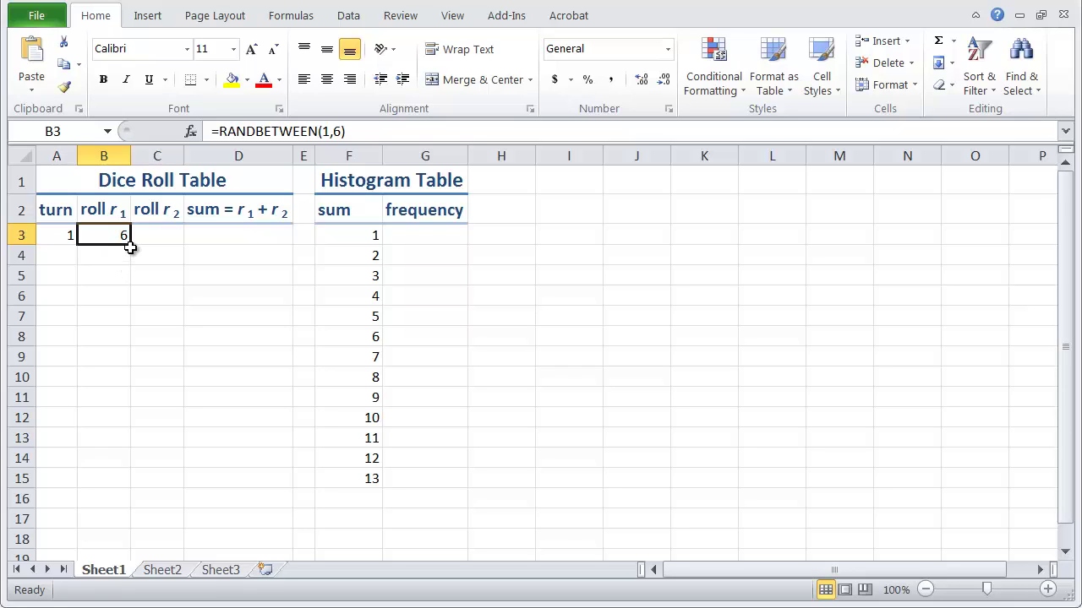
drag(131, 244, 164, 245)
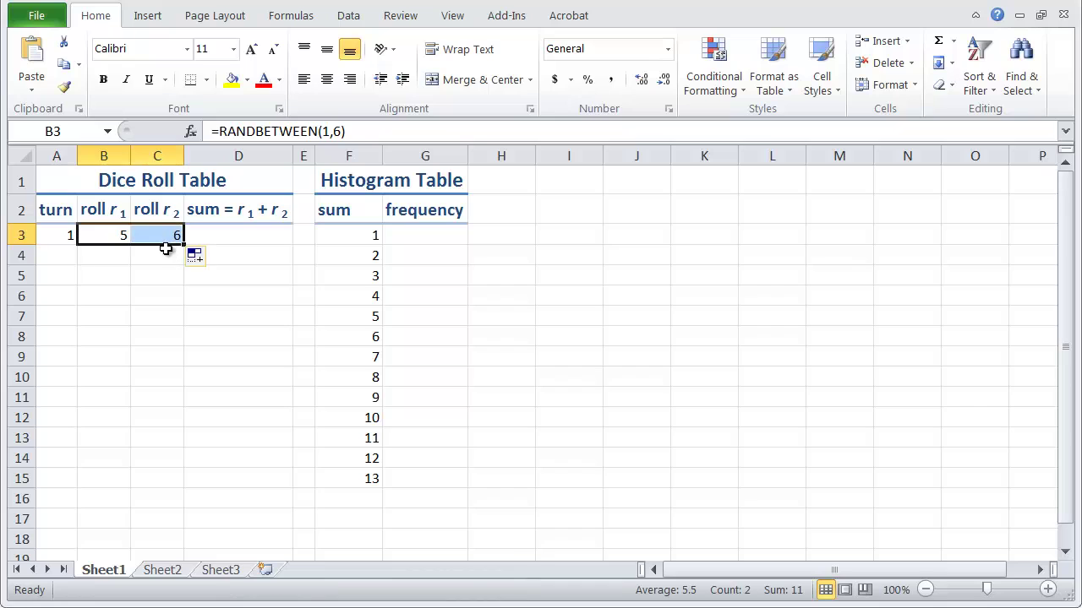
click(163, 237)
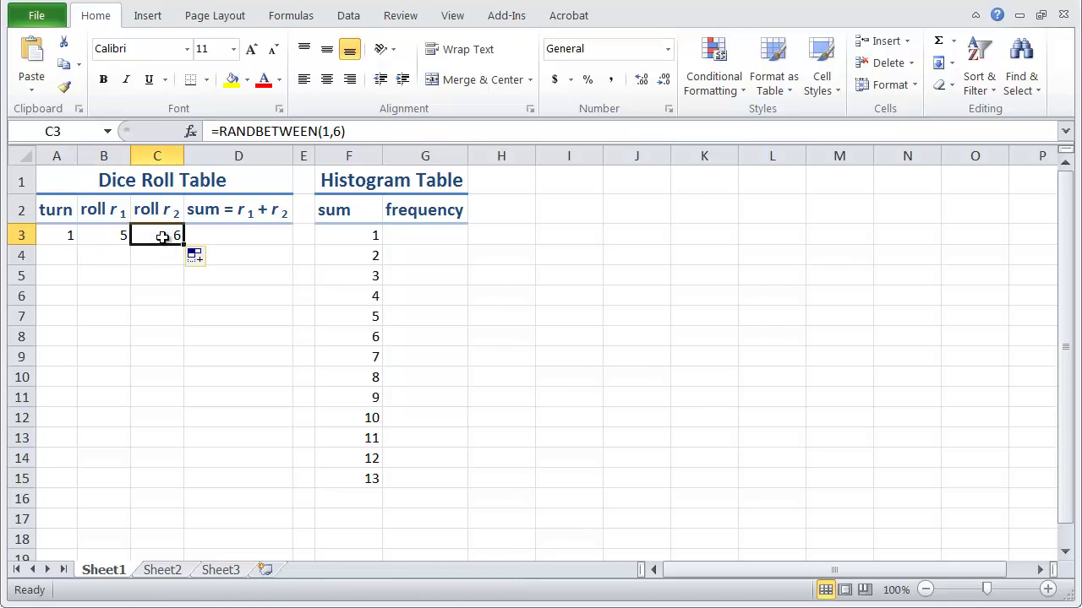
click(379, 131)
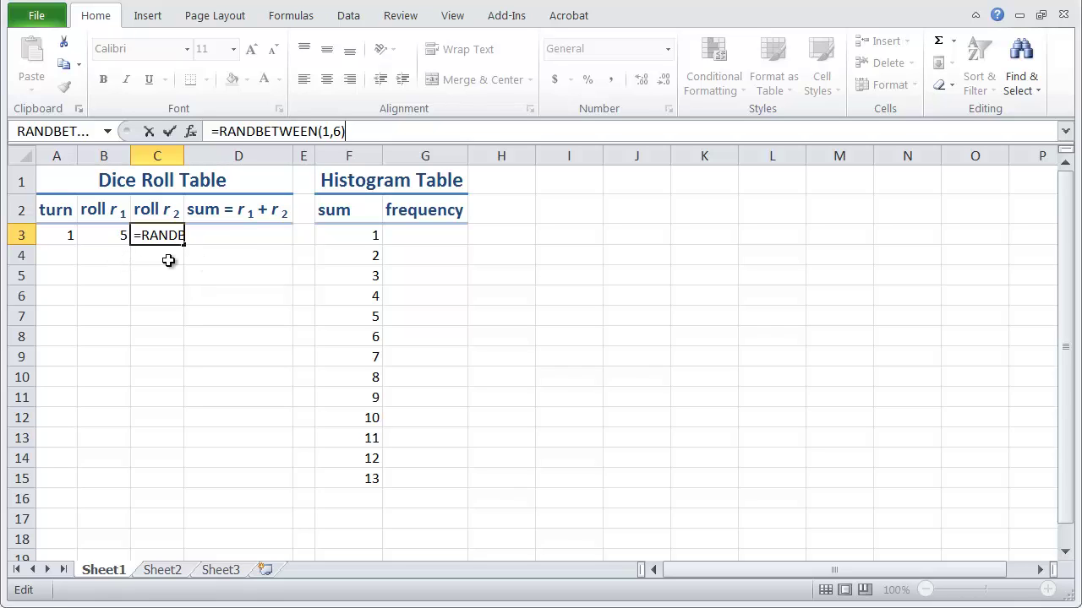
click(213, 240)
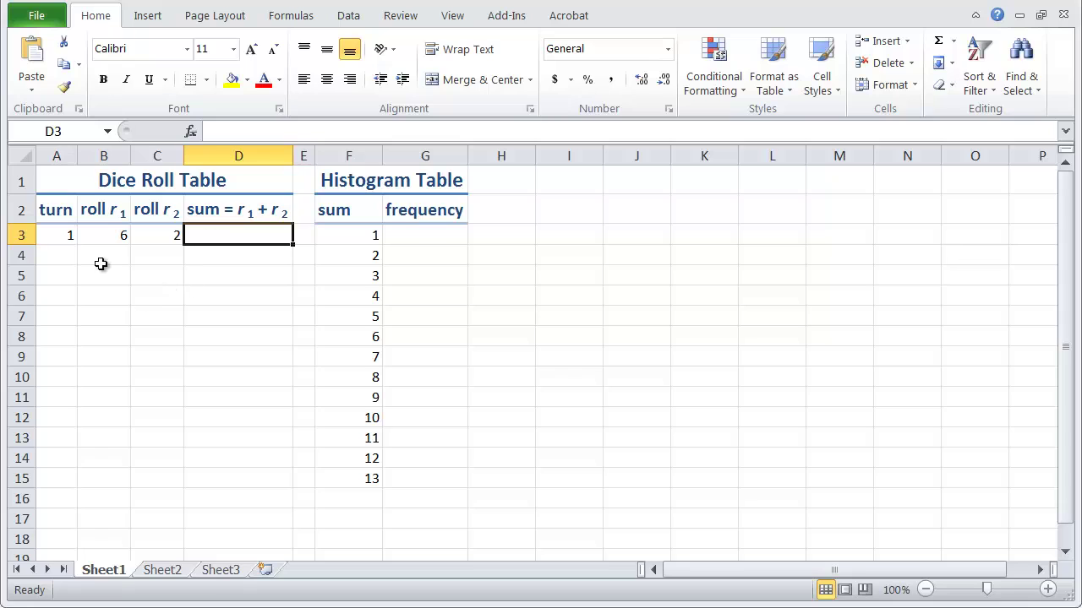
click(105, 236)
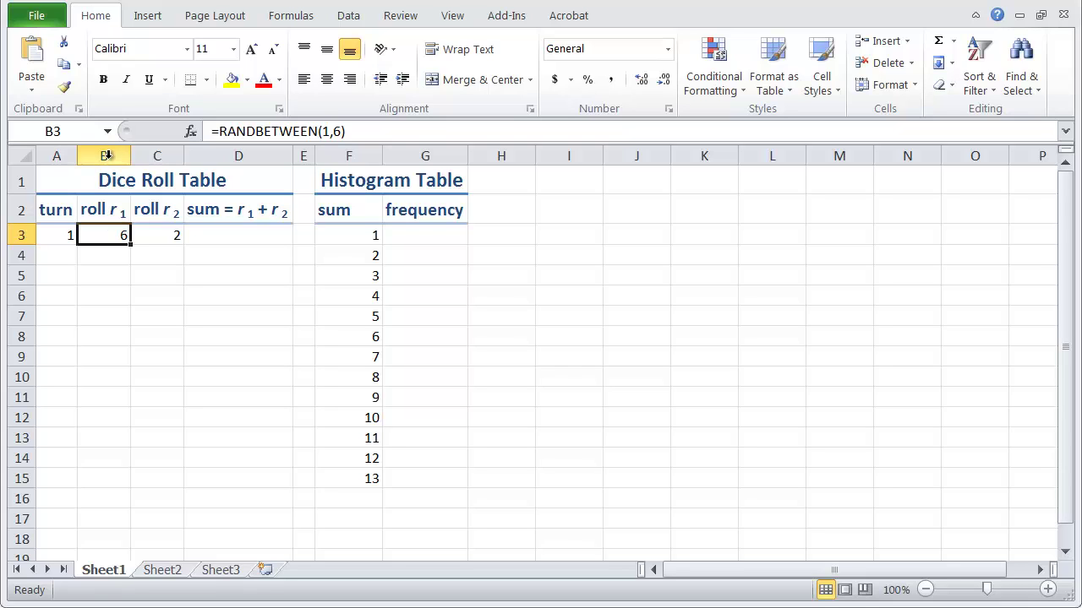
click(162, 238)
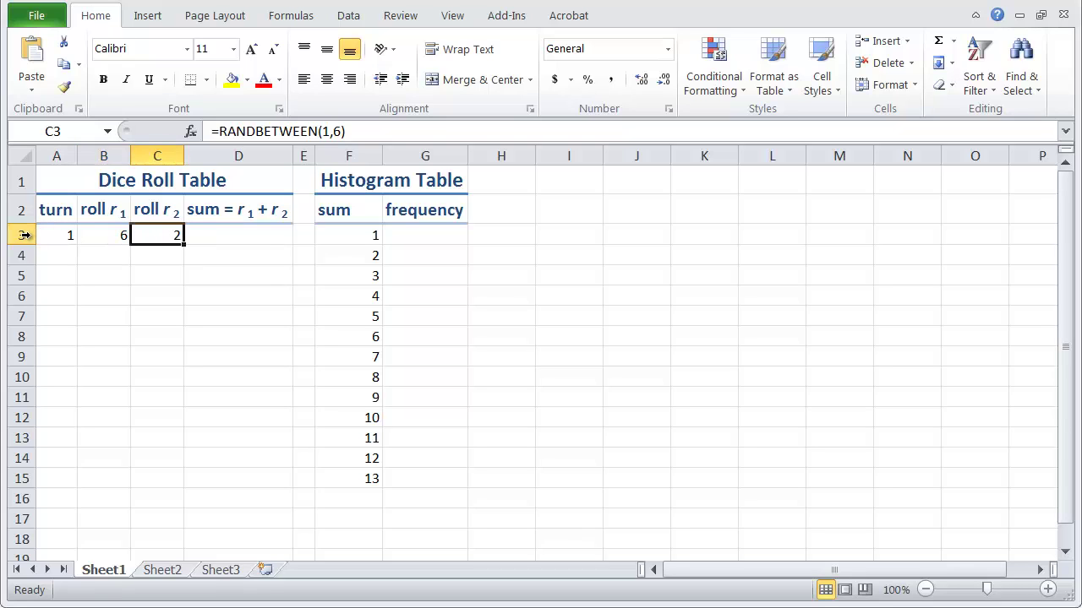
click(206, 238)
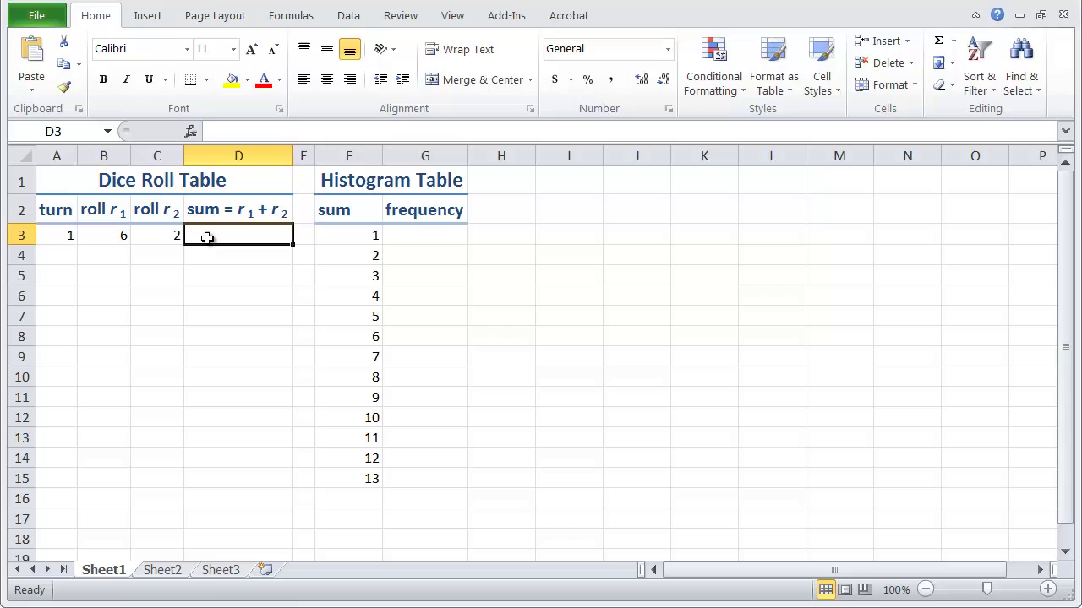
Step: Enter the formula =B3+C3 in cell D3 to sum the two rolls of the first turn
text(=)
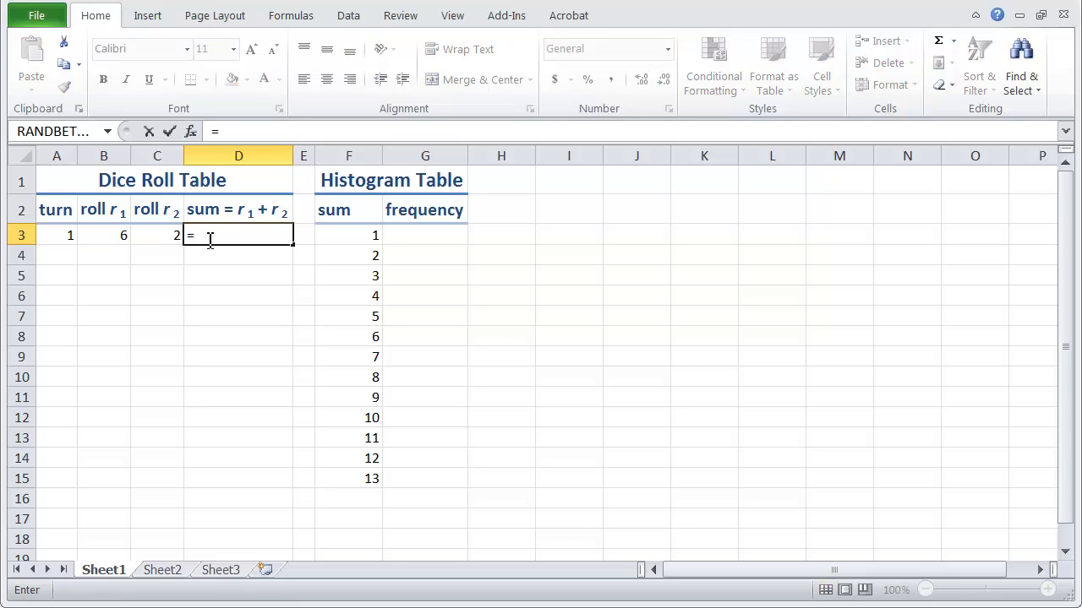
click(114, 237)
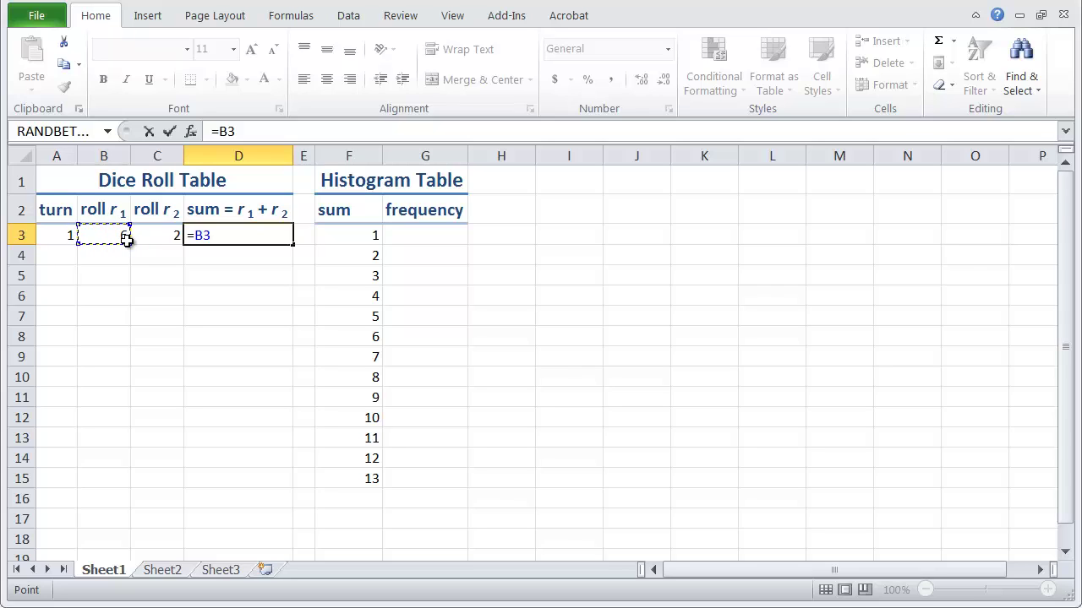
text(+)
click(171, 237)
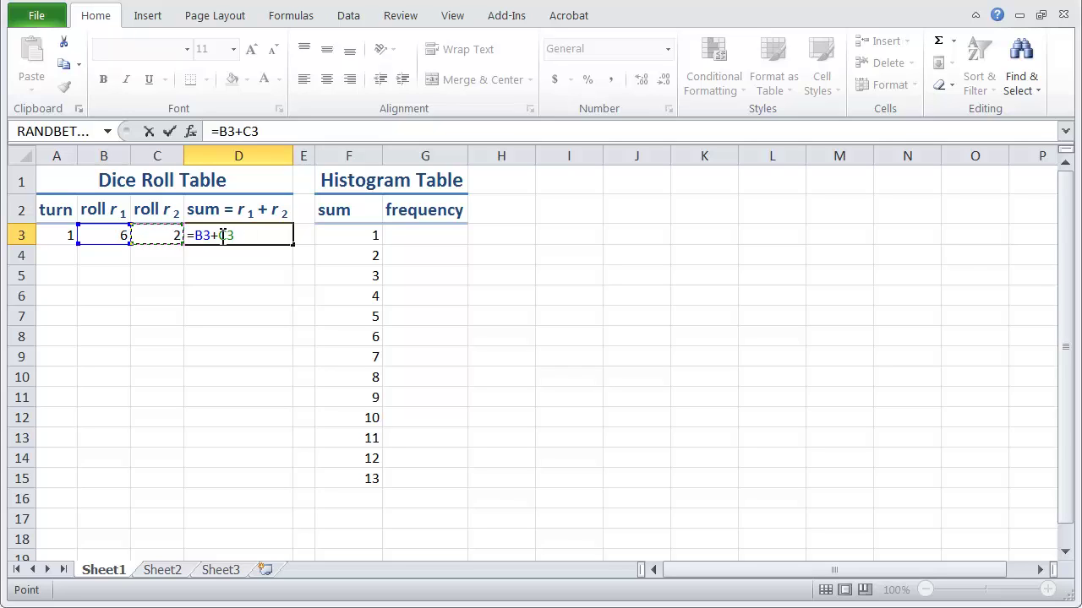
click(291, 131)
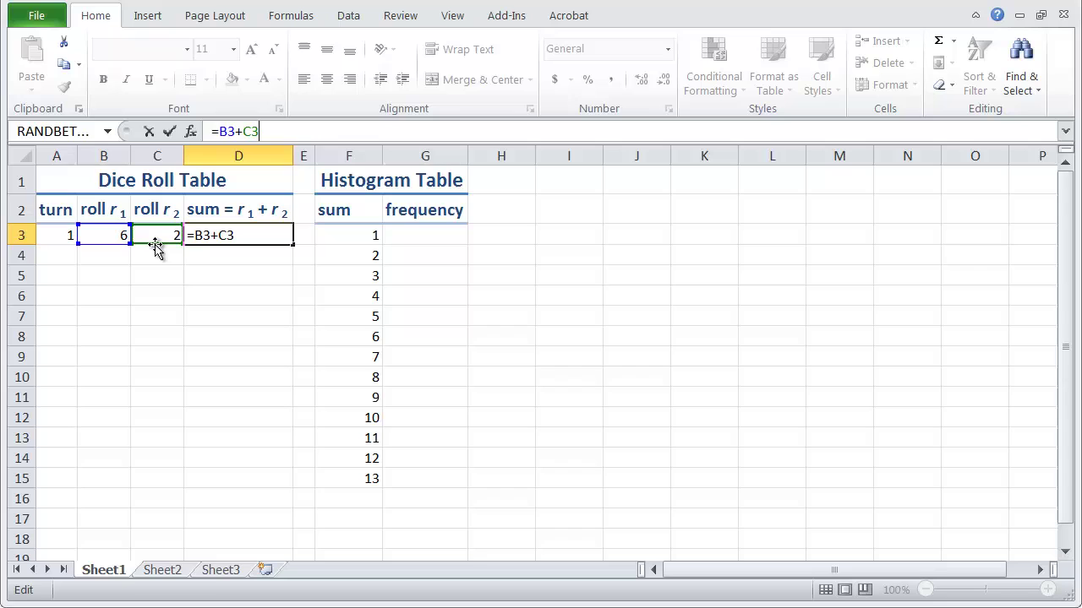
key(Return)
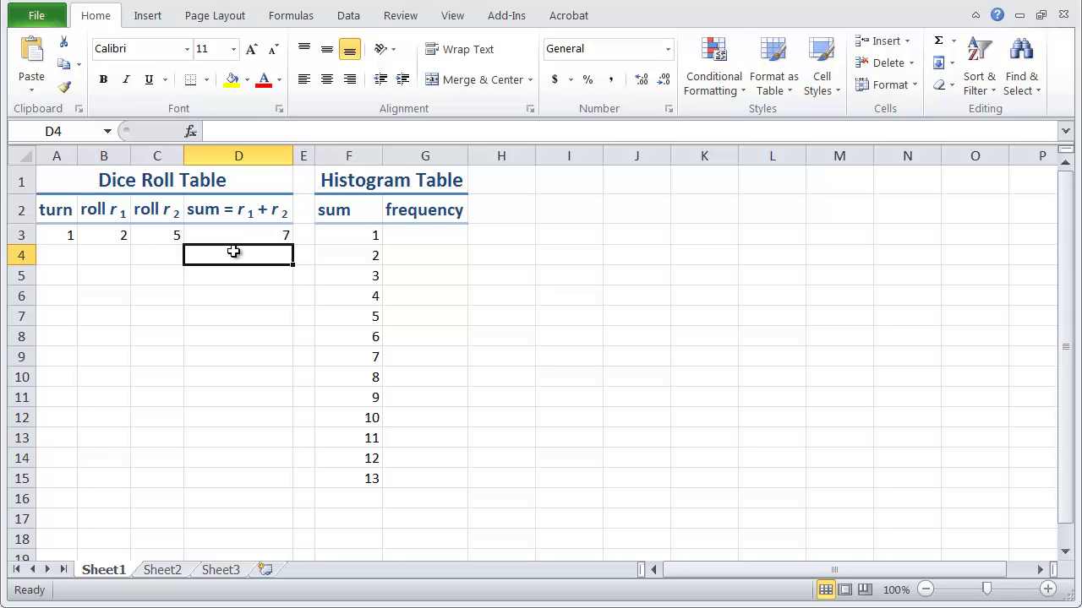
Step: Recalculate the sheet three times to re-roll both dice and check the sum in D3
key(F9)
key(F9)
key(F9)
Step: Enter the formula =A3+1 in cell A4 to number the second turn, and check the entered formula
click(60, 252)
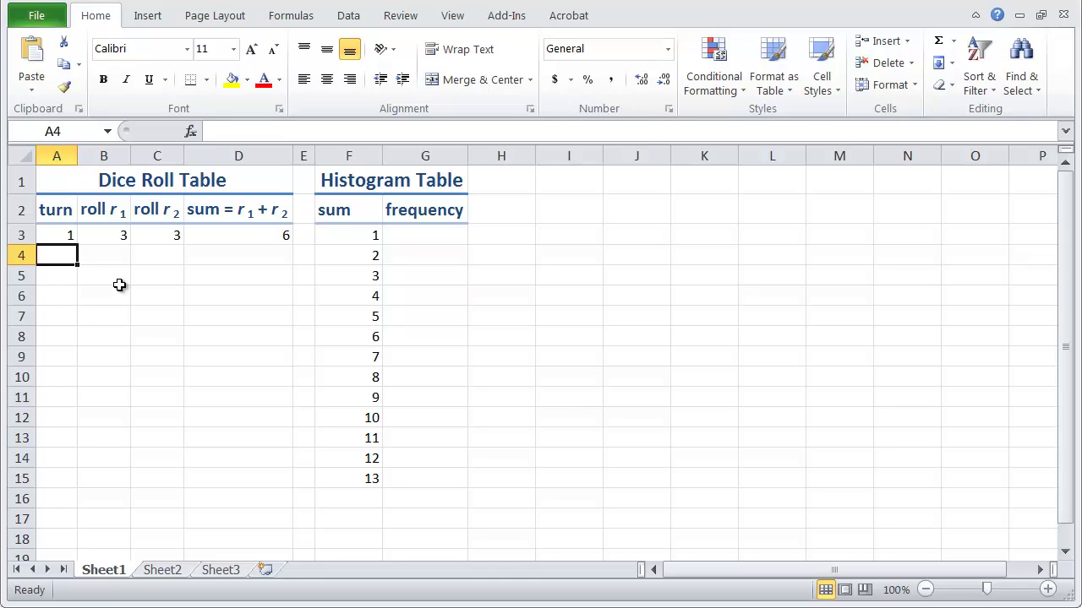
text(=)
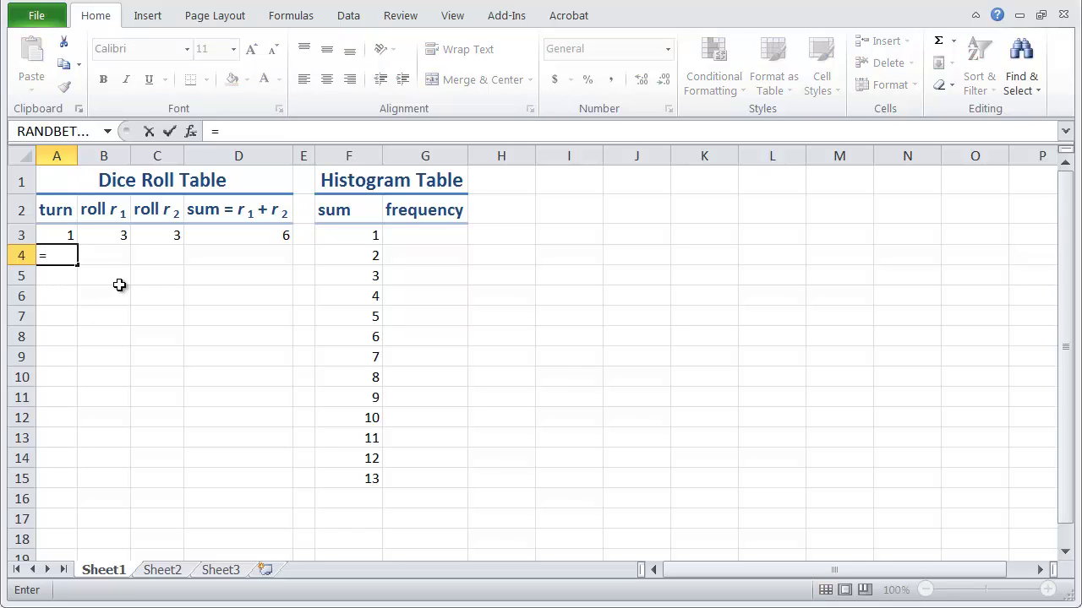
click(53, 233)
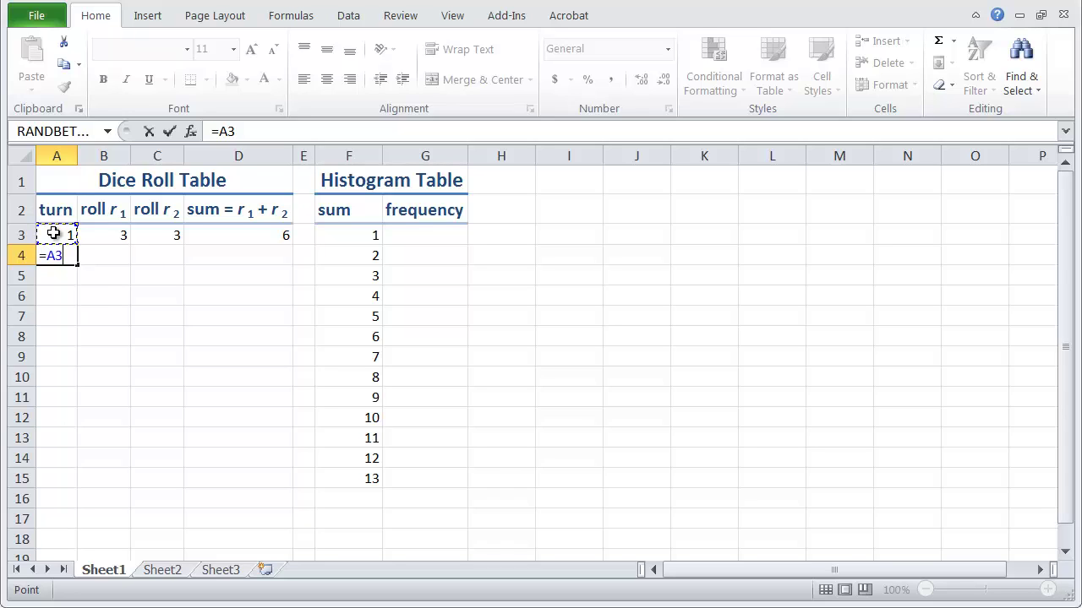
text(+1)
key(Return)
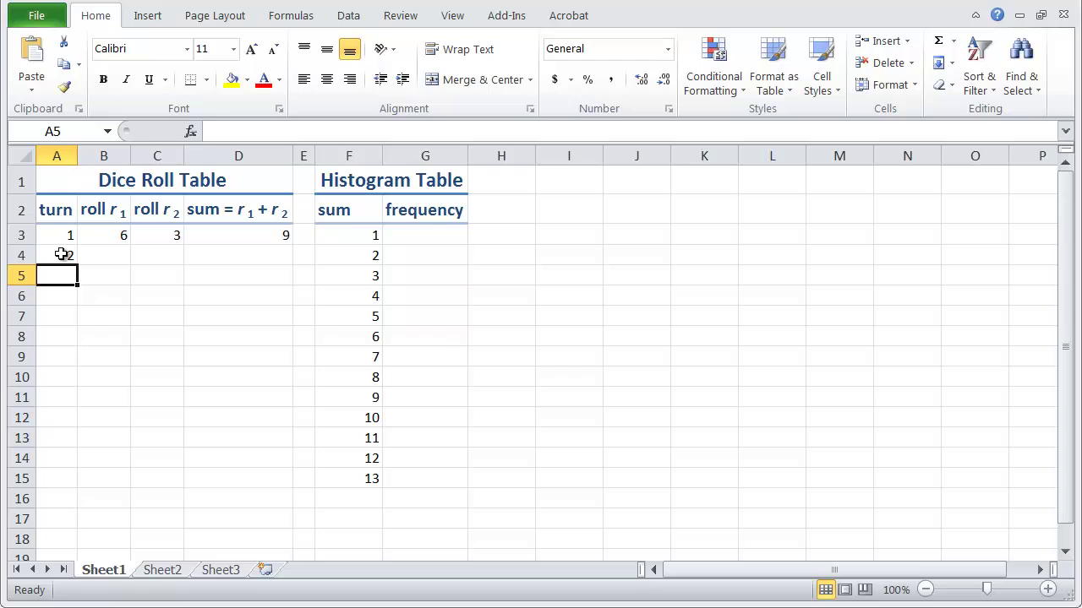
click(62, 251)
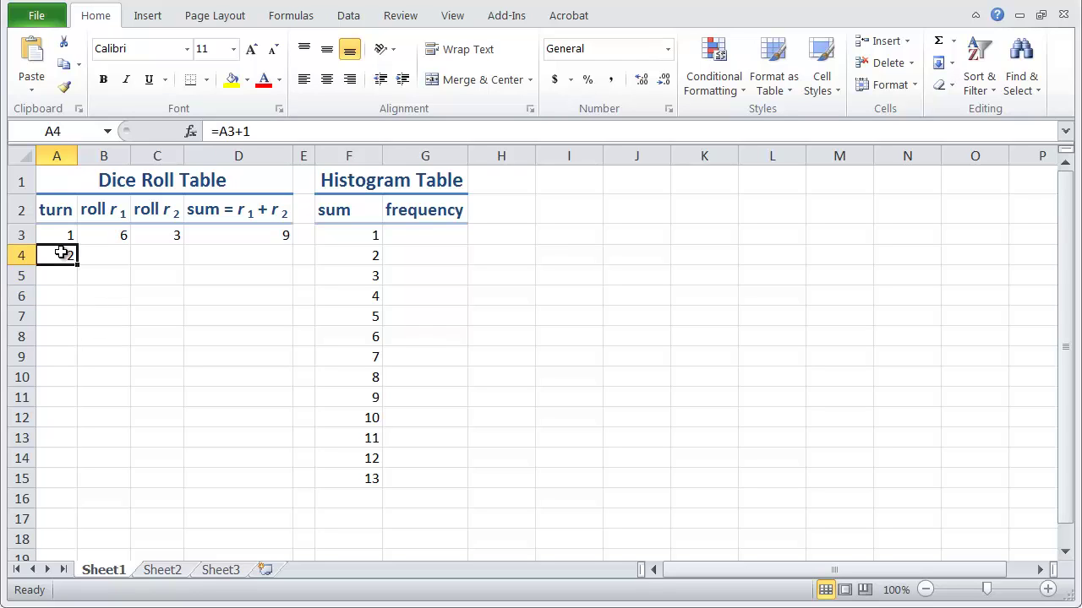
Step: Review the first turn's roll and sum formulas and fill B3:D3 down into row 4
click(107, 257)
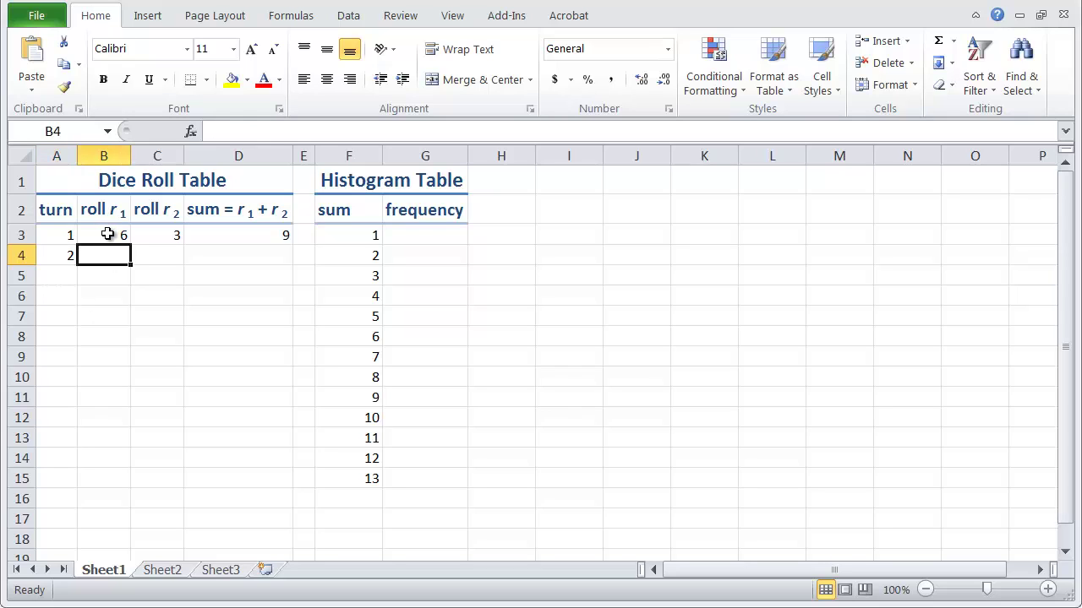
click(108, 234)
click(160, 236)
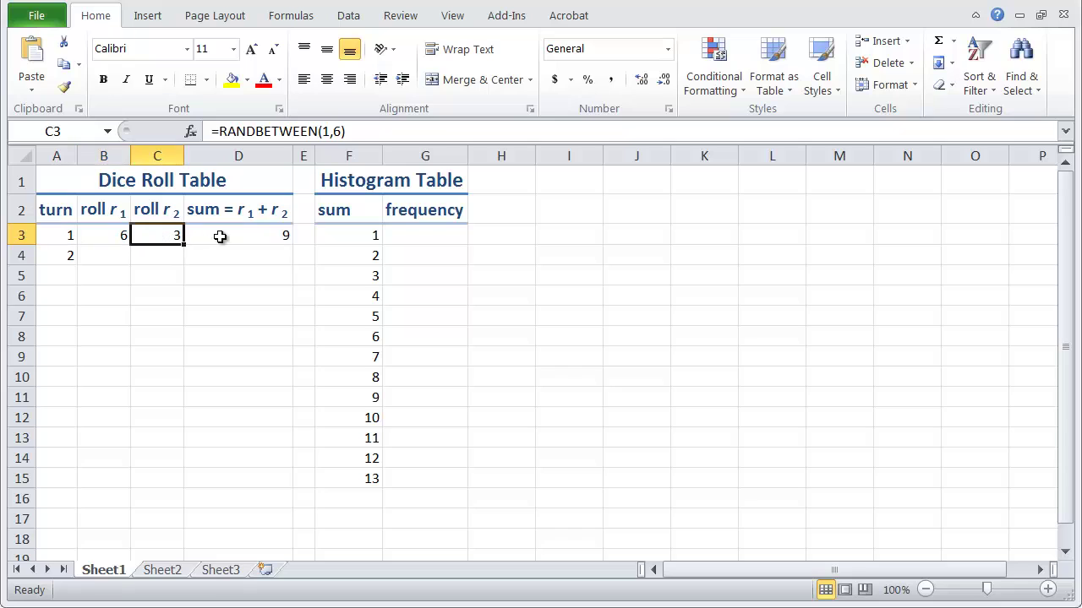
click(217, 237)
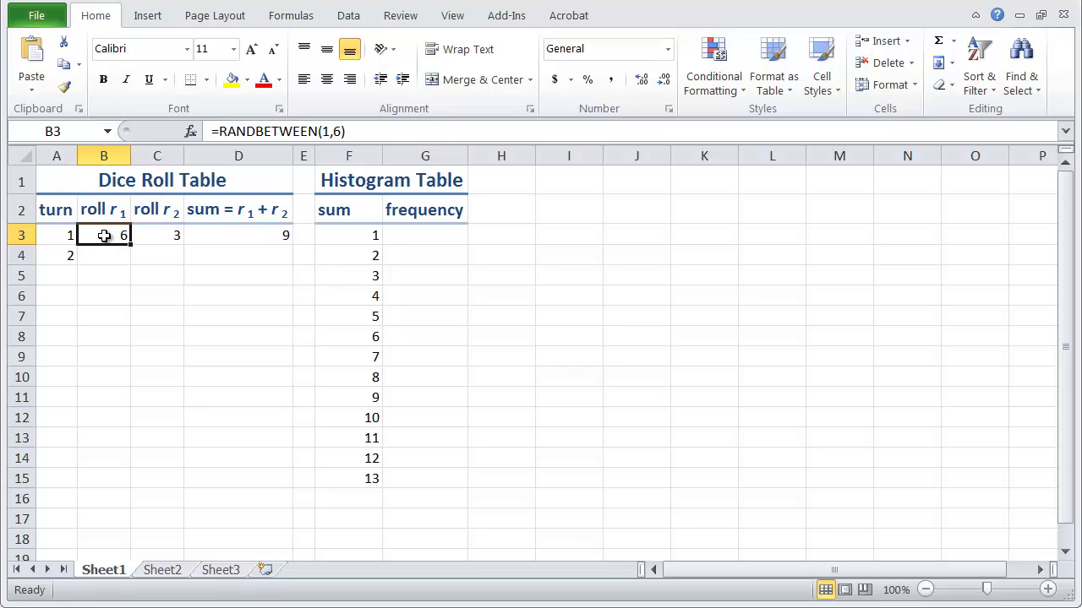
drag(103, 235, 246, 240)
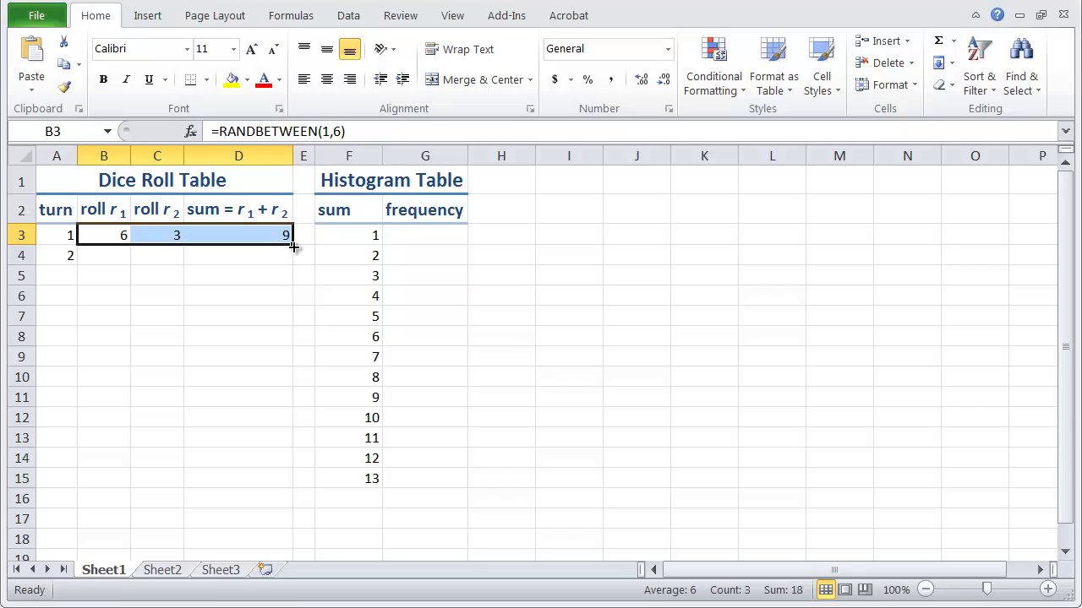
drag(292, 246, 292, 264)
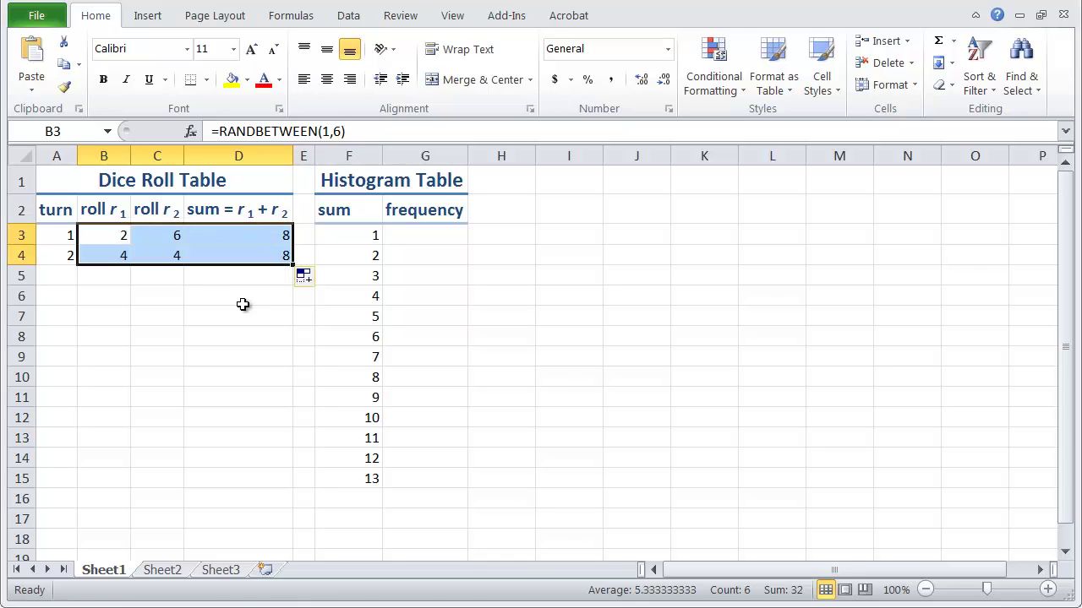
Step: Examine the copied formulas in B4, C4 and D4, comparing the cell references of the sums in D3 and D4
click(89, 274)
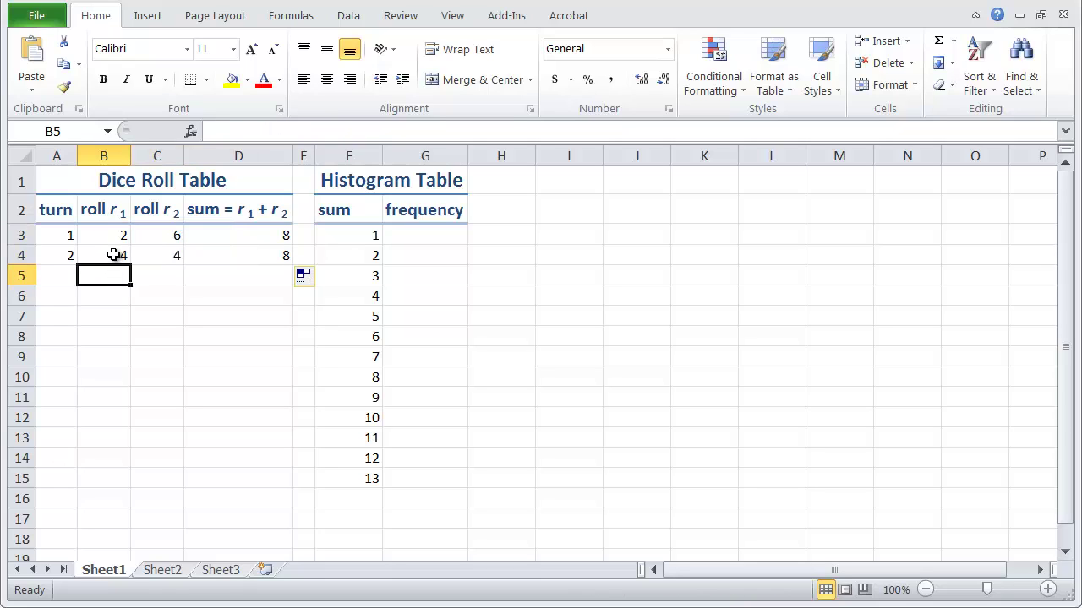
click(112, 254)
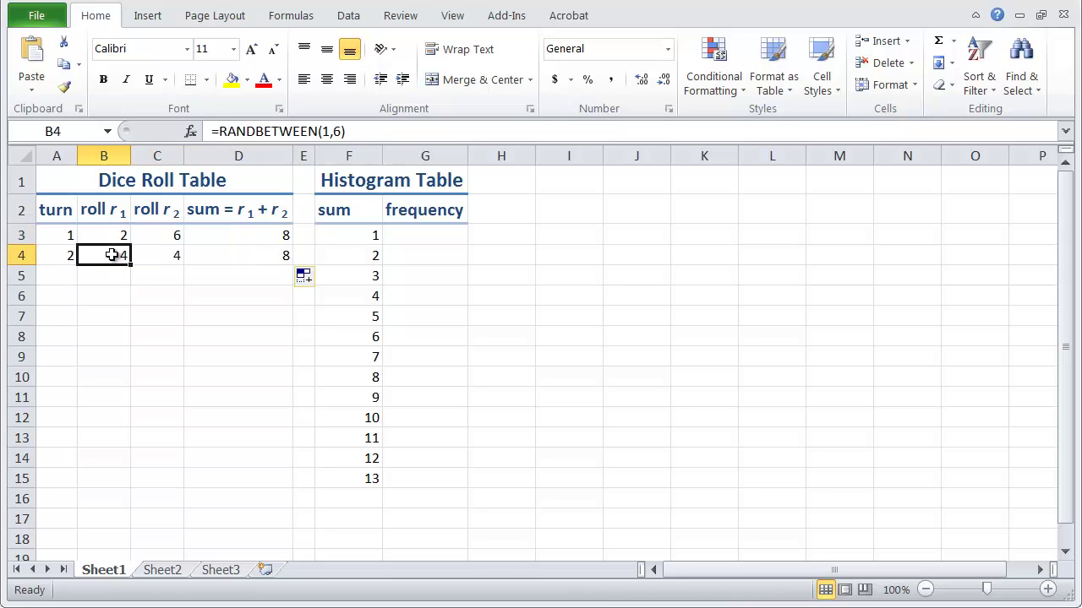
click(163, 253)
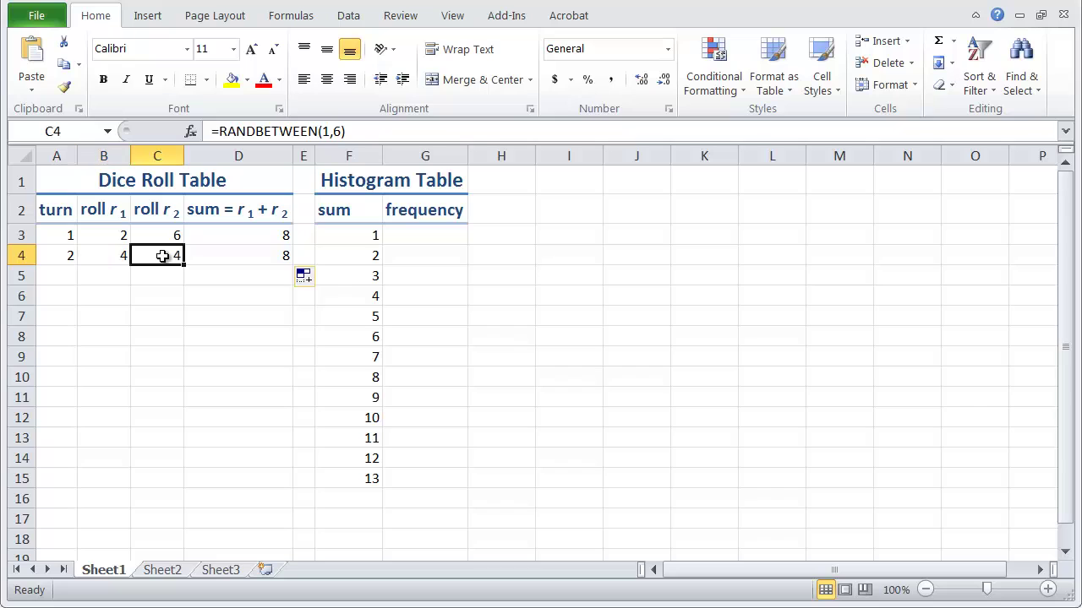
click(239, 255)
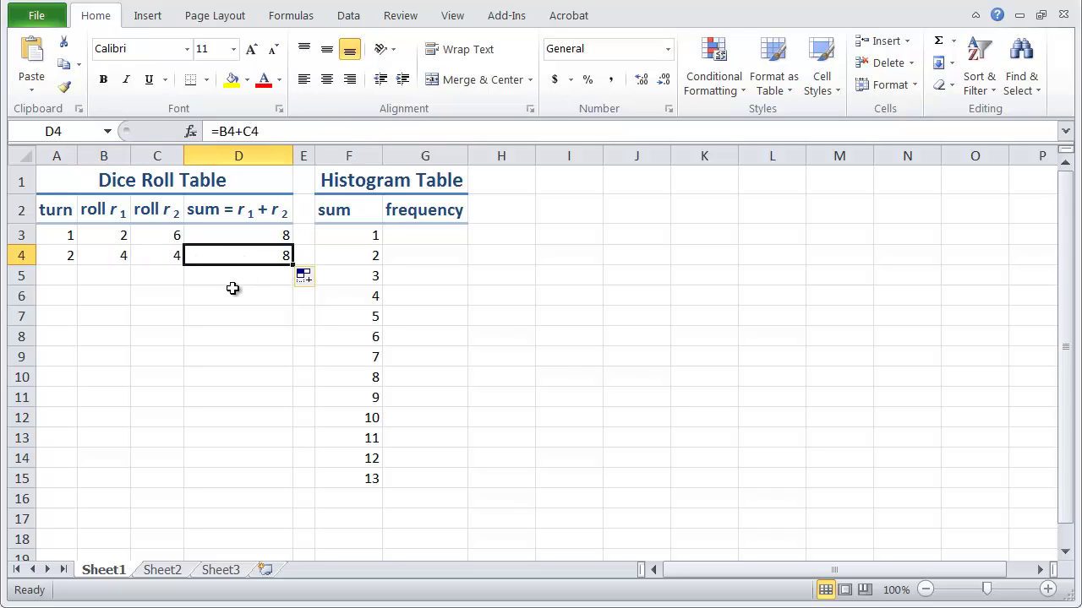
click(286, 132)
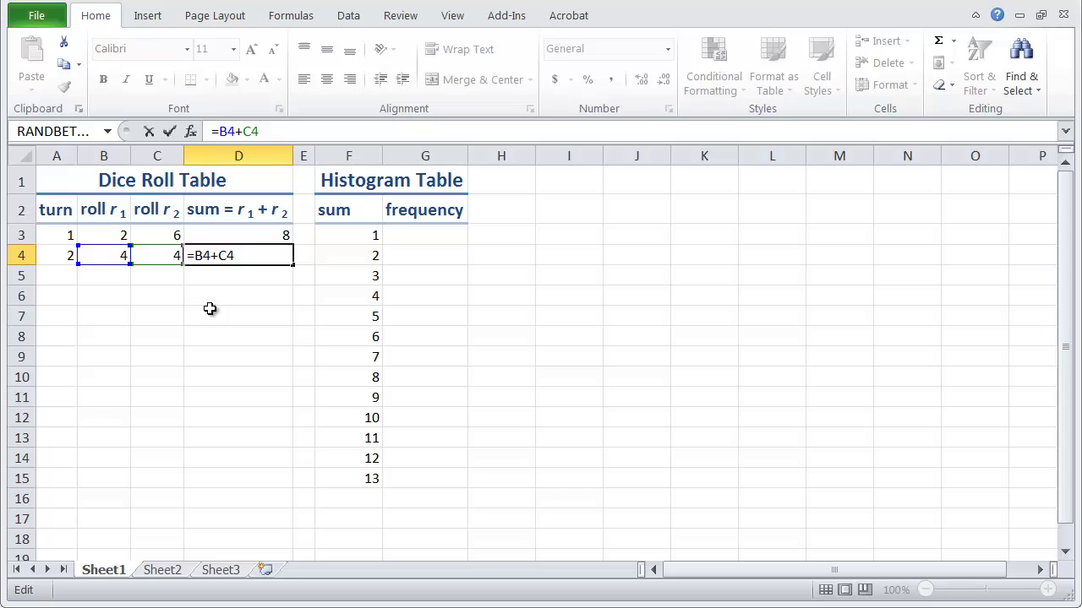
click(212, 299)
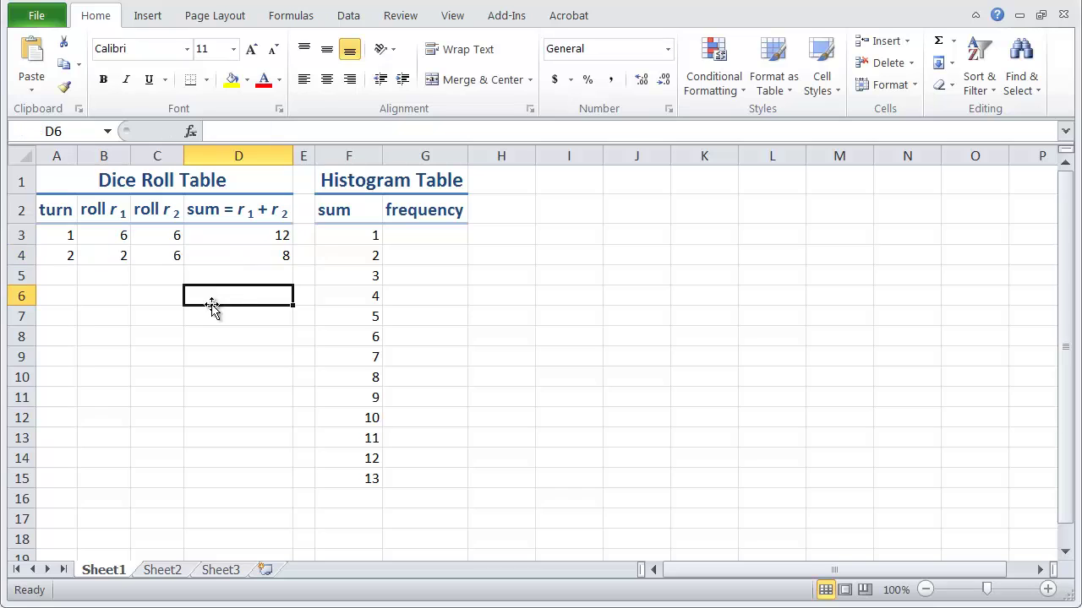
click(240, 236)
click(301, 131)
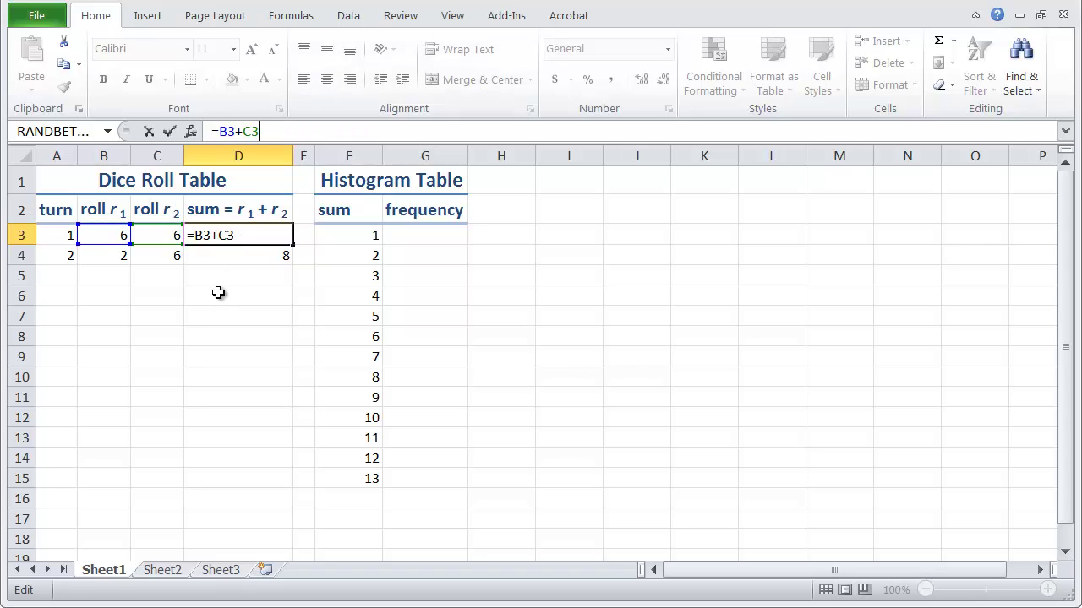
click(169, 298)
click(256, 254)
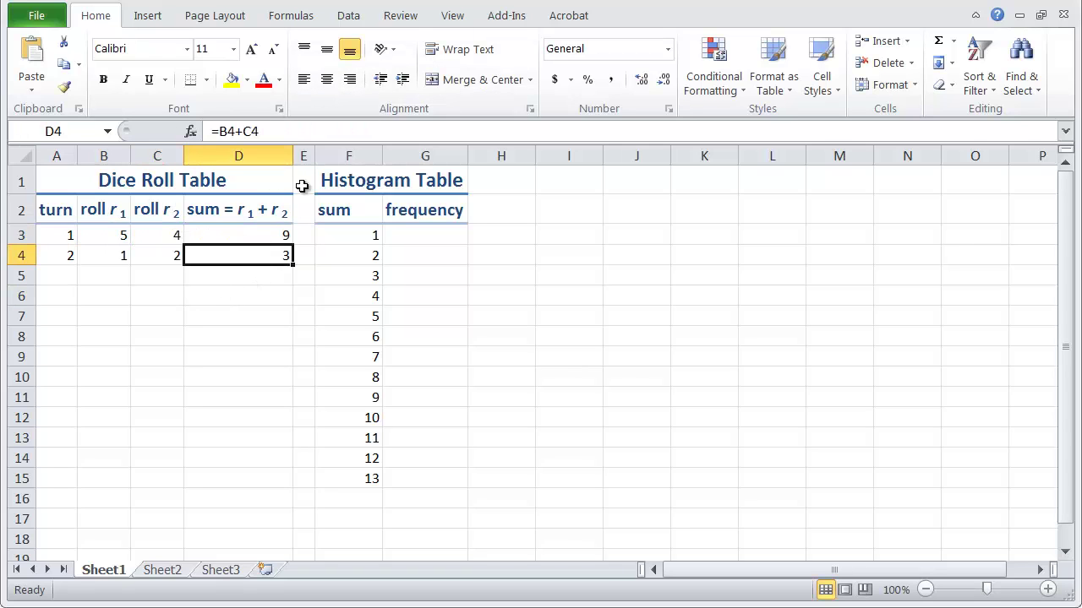
click(301, 132)
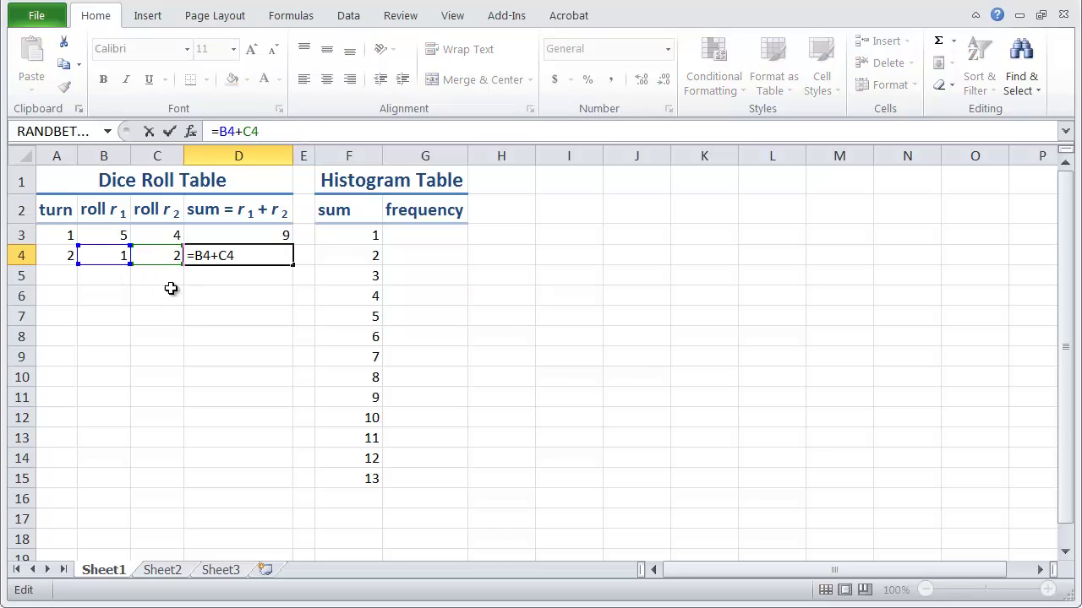
click(94, 295)
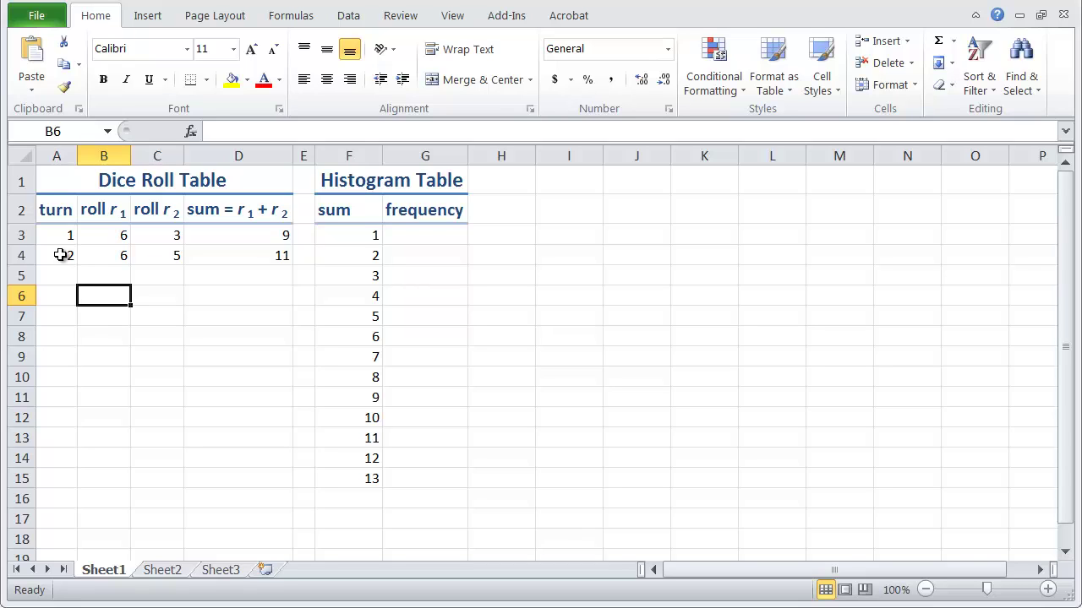
Step: Fill the second turn's formulas in A4:D4 down through row 7
drag(58, 253, 256, 261)
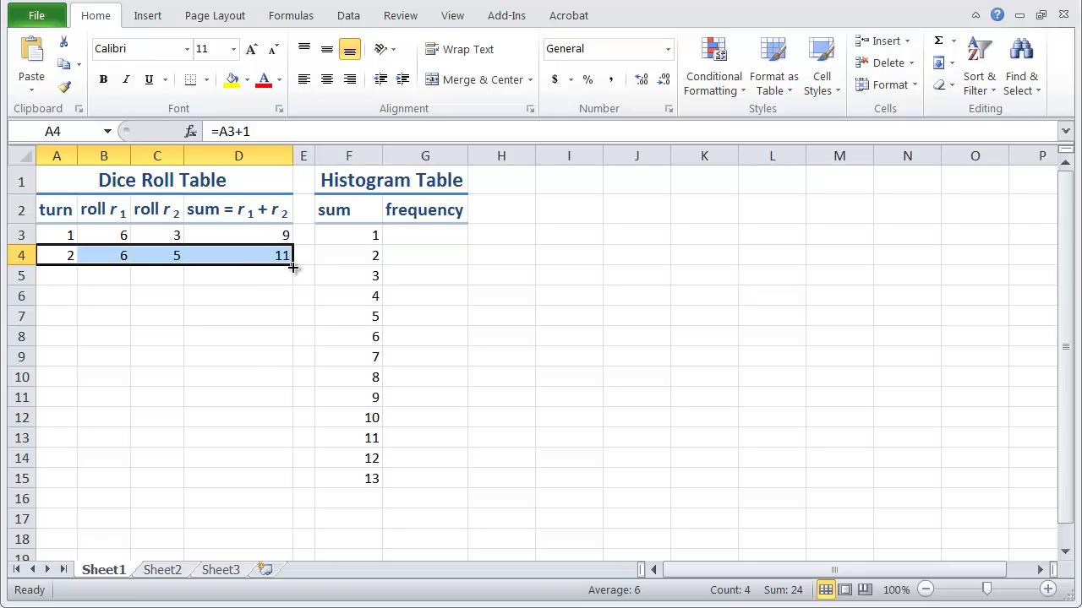
drag(294, 267, 294, 327)
click(199, 354)
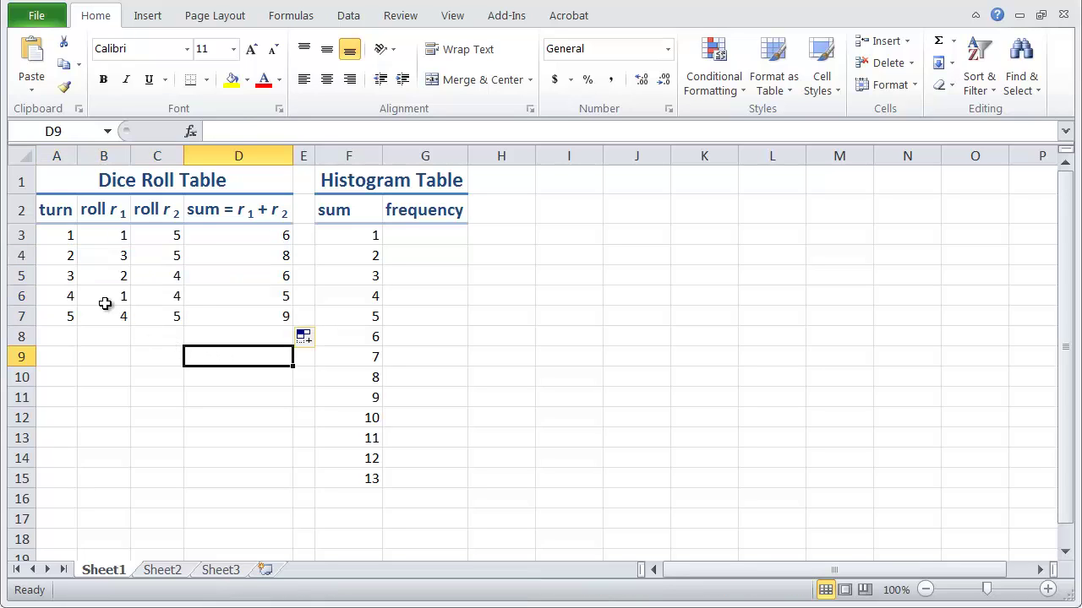
Step: Inspect which cells the sum formula in D6 and the turn formula in A6 refer to
click(230, 294)
key(F2)
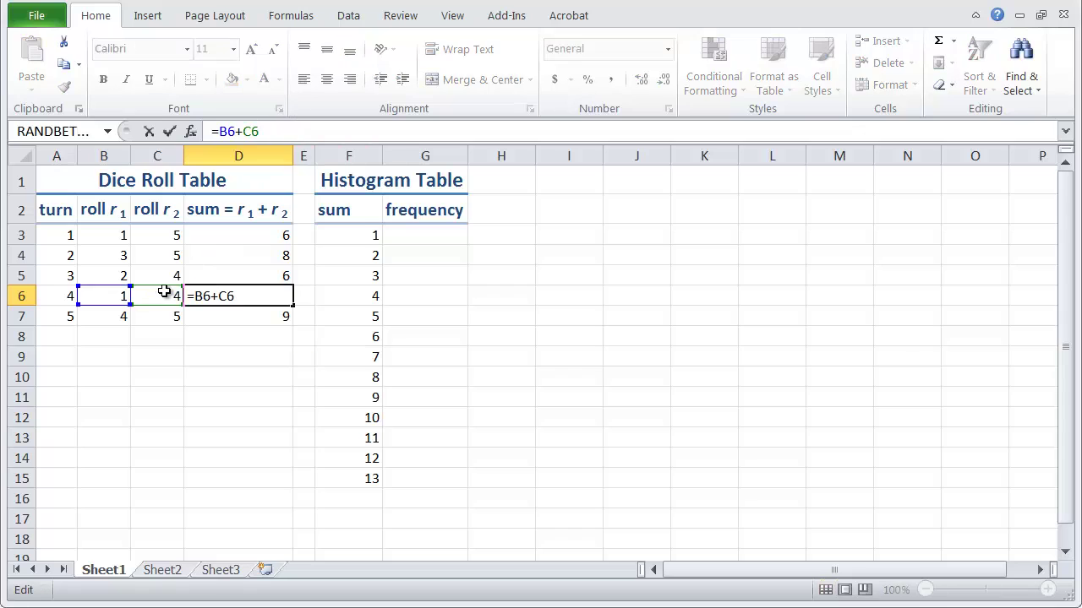
click(99, 335)
click(57, 295)
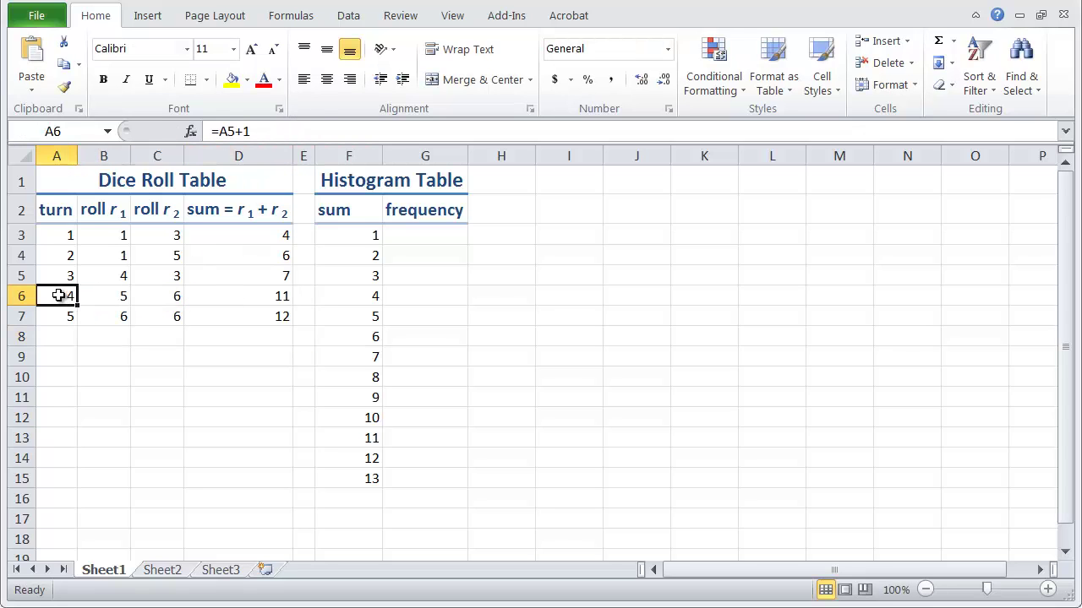
click(287, 132)
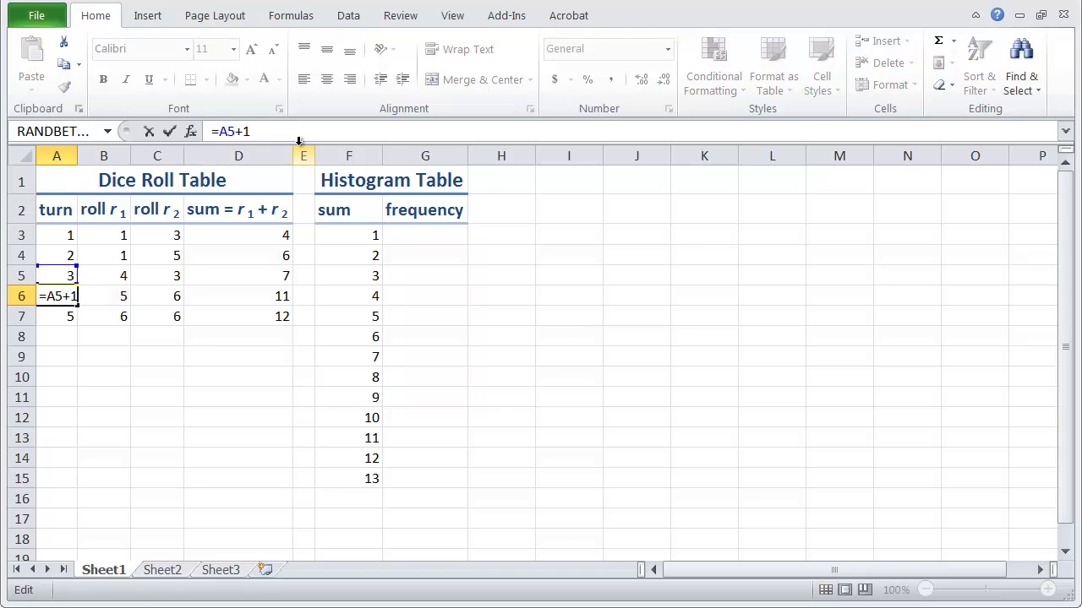
key(Return)
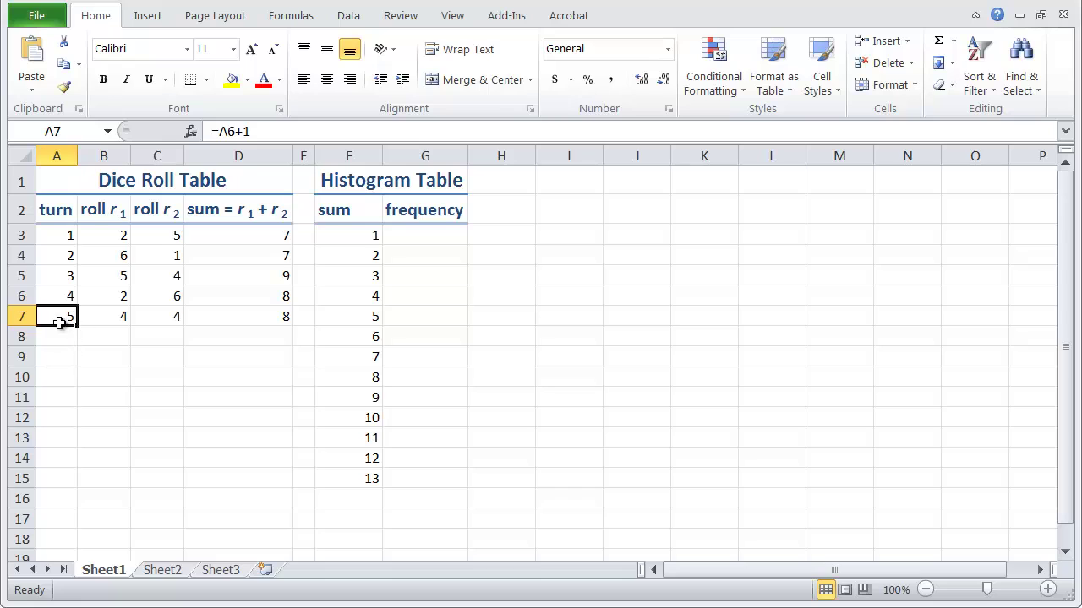
Step: Copy the fifth turn's formulas in A7:D7 and select A8:D8 as the start of the paste destination
drag(57, 318, 254, 322)
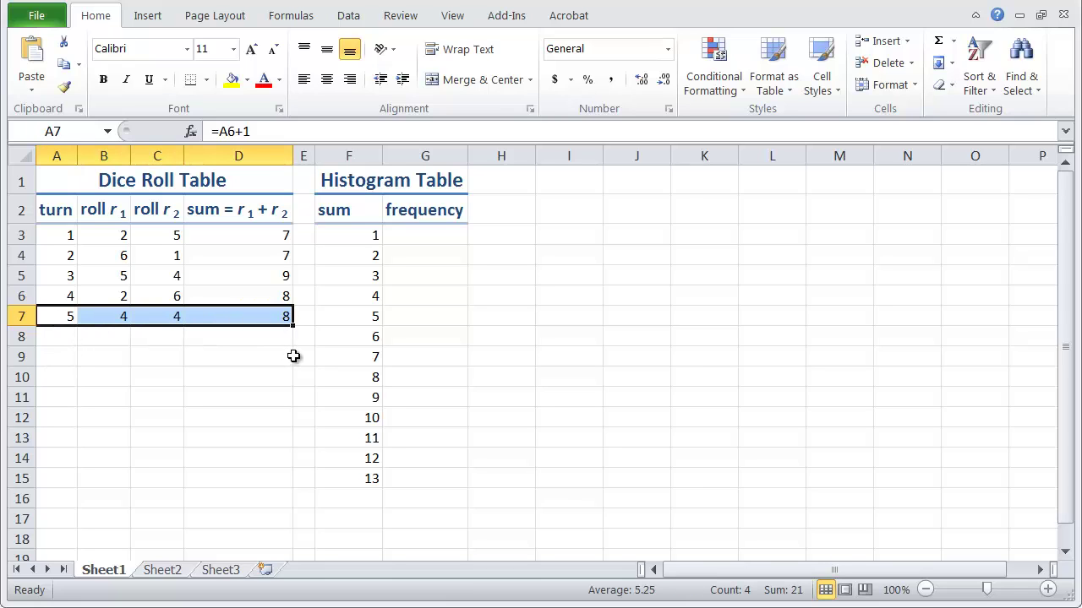
click(64, 66)
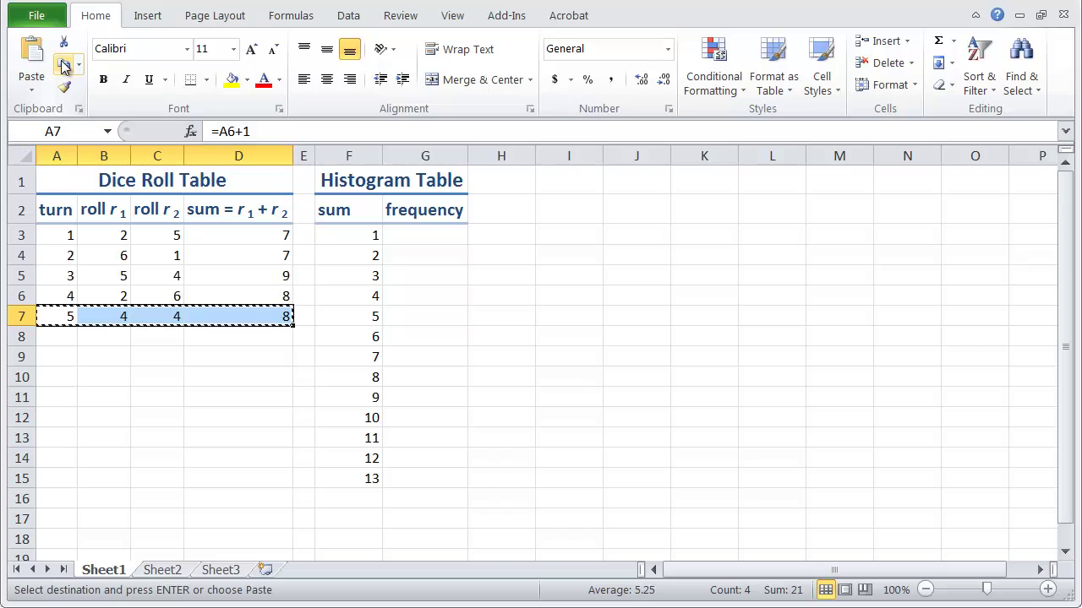
click(54, 338)
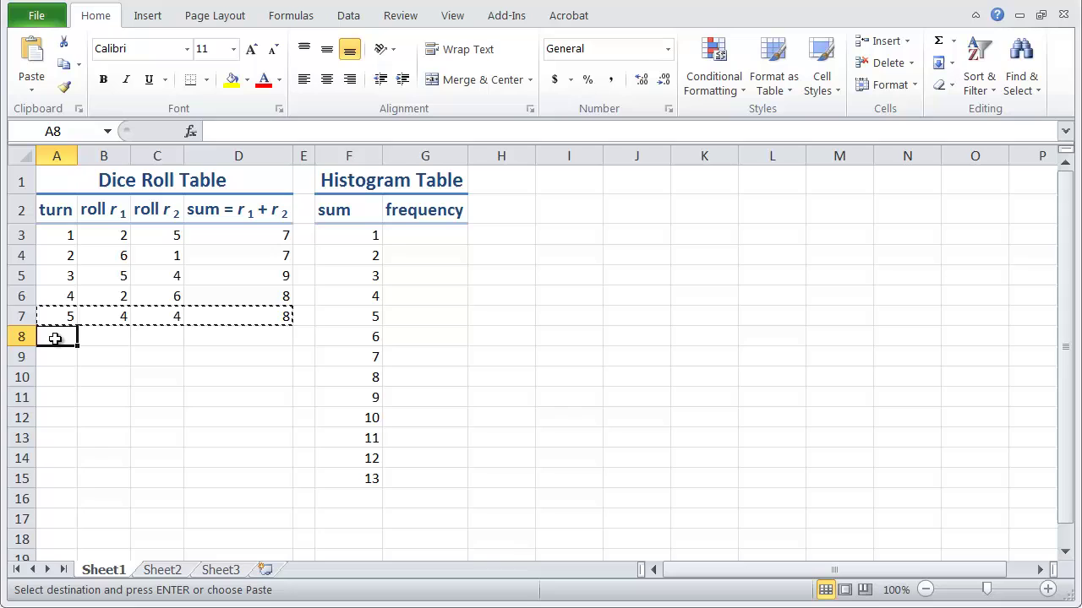
key(shift+Right)
key(shift+Right)
key(shift+Right)
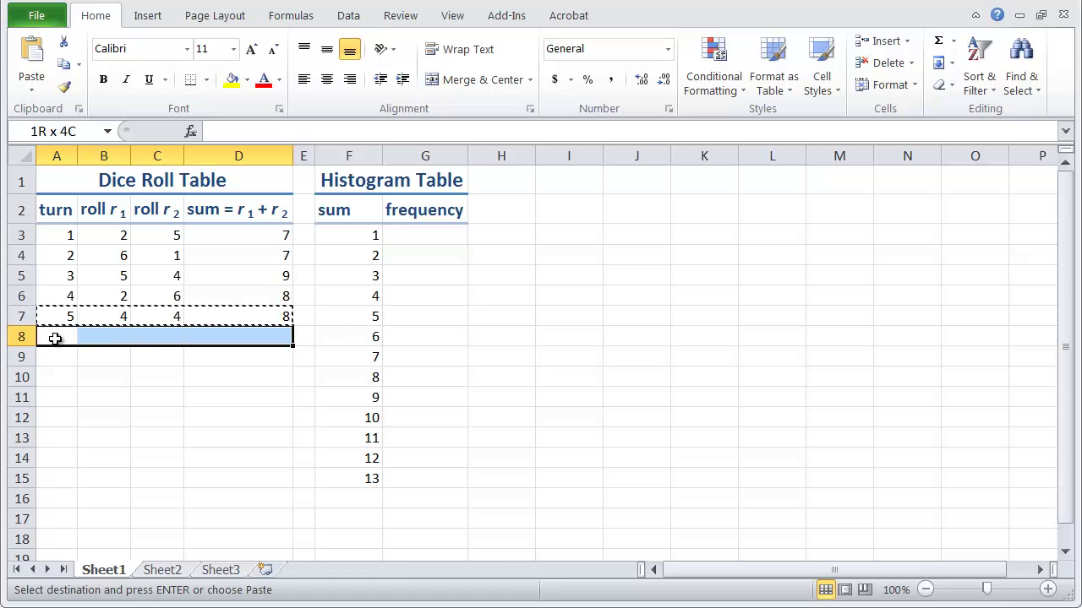
Step: Extend the paste destination in columns A to D from row 8 down through row 6239
key(shift+Page_Down)
key(shift+Page_Down)
key(shift+Page_Down)
key(shift+Page_Down)
key(shift+Page_Down)
key(shift+Page_Down)
key(shift+Page_Down)
key(shift+Page_Down)
key(shift+Page_Down)
key(shift+Page_Down)
key(shift+Page_Down)
key(shift+Page_Down)
key(shift+Page_Down)
key(shift+Page_Down)
key(shift+Page_Down)
key(shift+Page_Down)
key(shift+Page_Down)
key(shift+Page_Down)
key(shift+Page_Down)
key(shift+Page_Down)
key(shift+Page_Down)
key(shift+Page_Down)
key(shift+Page_Down)
key(shift+Page_Down)
key(shift+Page_Down)
key(shift+Page_Down)
key(shift+Page_Down)
key(shift+Page_Down)
key(shift+Page_Down)
key(shift+Page_Down)
key(shift+Page_Down)
key(shift+Page_Down)
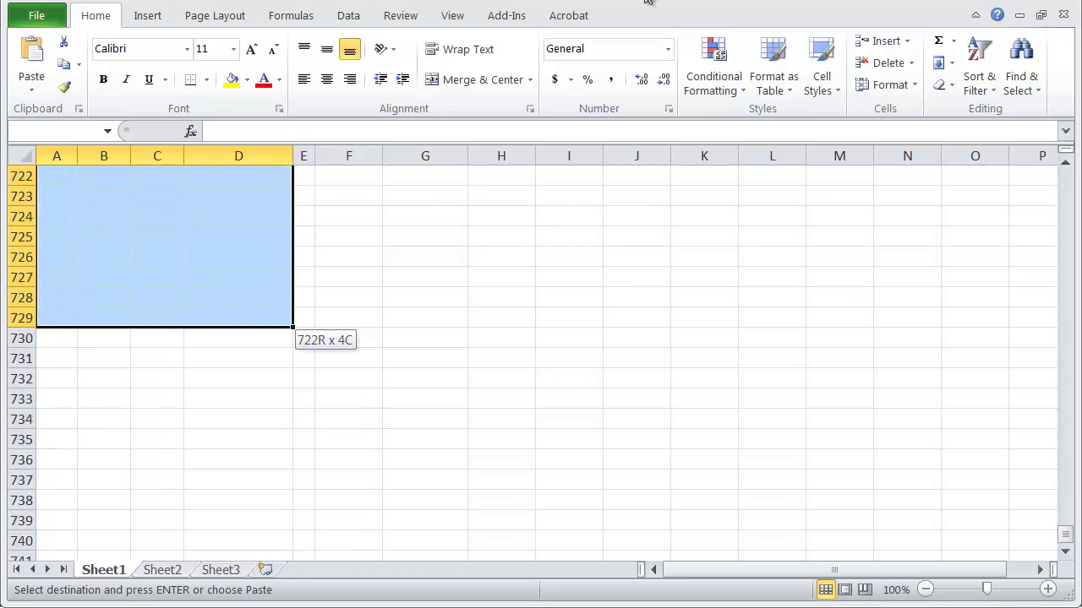
key(shift+Page_Down)
key(shift+Page_Down)
key(shift+Page_Down)
key(shift+Page_Down)
key(shift+Page_Down)
key(shift+Page_Down)
key(shift+Page_Down)
key(shift+Page_Down)
key(shift+Page_Down)
key(shift+Page_Down)
key(shift+Page_Down)
key(shift+Page_Down)
key(shift+Page_Down)
key(shift+Page_Down)
key(shift+Page_Down)
key(shift+Page_Down)
key(shift+Page_Down)
key(shift+Page_Down)
key(shift+Page_Down)
key(shift+Page_Down)
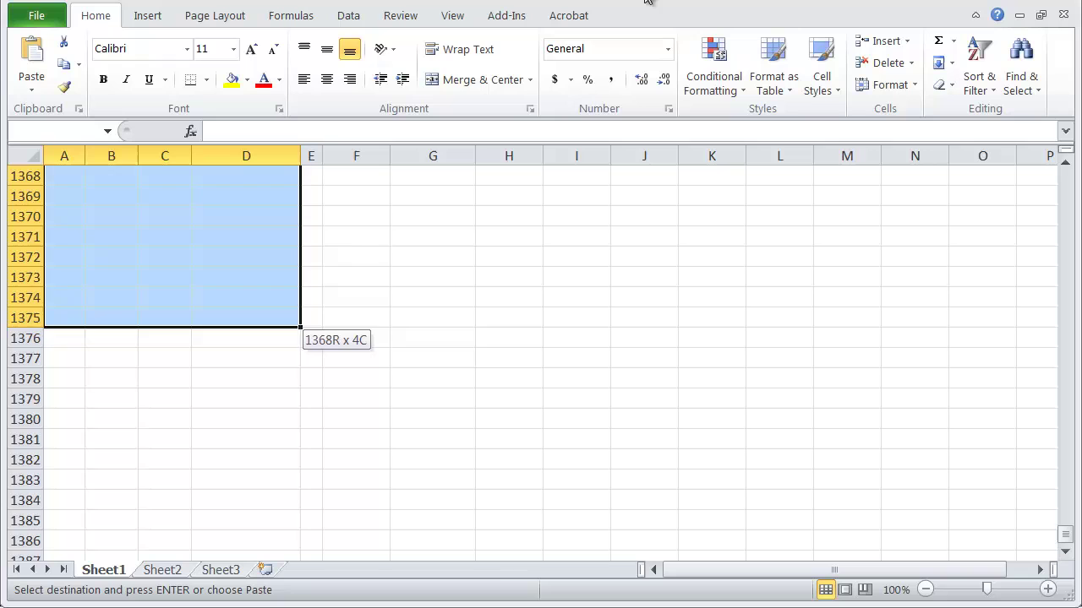
key(shift+Page_Down)
key(shift+Page_Down)
key(shift+Page_Down)
key(shift+Page_Down)
key(shift+Page_Down)
key(shift+Page_Down)
key(shift+Page_Down)
key(shift+Page_Down)
key(shift+Page_Down)
key(shift+Page_Down)
key(shift+Page_Down)
key(shift+Page_Down)
key(shift+Page_Down)
key(shift+Page_Down)
key(shift+Page_Down)
key(shift+Page_Down)
key(shift+Page_Down)
key(shift+Page_Down)
key(shift+Page_Down)
key(shift+Page_Down)
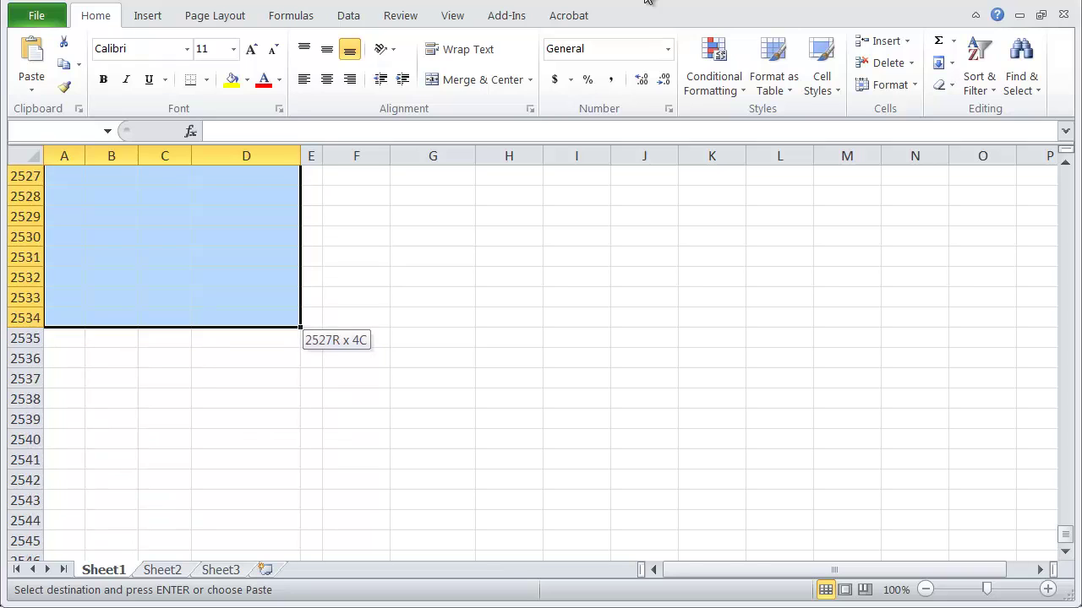
key(shift+Page_Down)
key(shift+Page_Down)
key(shift+Page_Down)
key(shift+Page_Down)
key(shift+Page_Down)
key(shift+Page_Down)
key(shift+Page_Down)
key(shift+Page_Down)
key(shift+Page_Down)
key(shift+Page_Down)
key(shift+Page_Down)
key(shift+Page_Down)
key(shift+Page_Down)
key(shift+Page_Down)
key(shift+Page_Down)
key(shift+Page_Down)
key(shift+Page_Down)
key(shift+Page_Down)
key(shift+Page_Down)
key(shift+Page_Down)
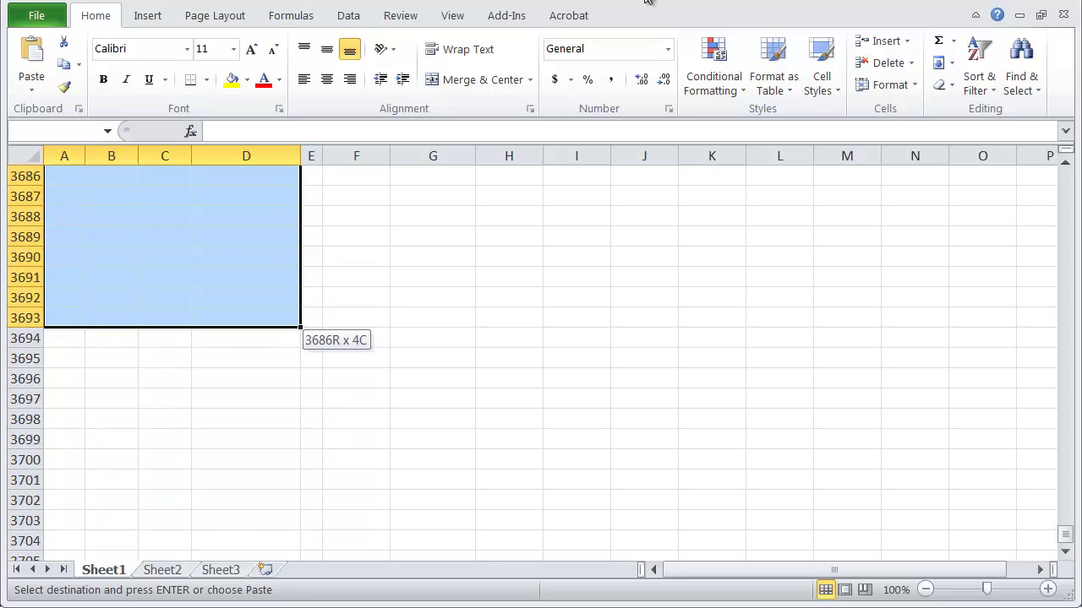
key(shift+Page_Down)
key(shift+Page_Down)
key(shift+Page_Down)
key(shift+Page_Down)
key(shift+Page_Down)
key(shift+Page_Down)
key(shift+Page_Down)
key(shift+Page_Down)
key(shift+Page_Down)
key(shift+Page_Down)
key(shift+Page_Down)
key(shift+Page_Down)
key(shift+Page_Down)
key(shift+Page_Down)
key(shift+Page_Down)
key(shift+Page_Down)
key(shift+Page_Down)
key(shift+Page_Down)
key(shift+Page_Down)
key(shift+Page_Down)
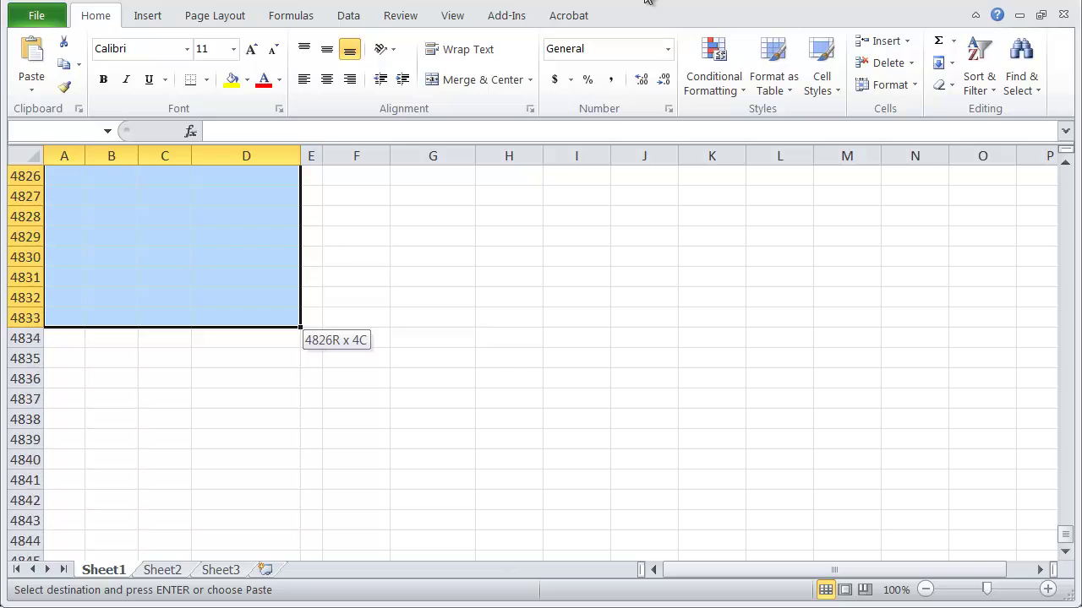
key(shift+Page_Down)
key(shift+Page_Down)
key(shift+Page_Down)
key(shift+Page_Down)
key(shift+Page_Down)
key(shift+Page_Down)
key(shift+Page_Down)
key(shift+Page_Down)
key(shift+Page_Down)
key(shift+Page_Down)
key(shift+Page_Down)
key(shift+Page_Down)
key(shift+Page_Down)
key(shift+Page_Down)
key(shift+Page_Down)
key(shift+Page_Down)
key(shift+Page_Down)
key(shift+Page_Down)
key(shift+Page_Down)
key(shift+Page_Down)
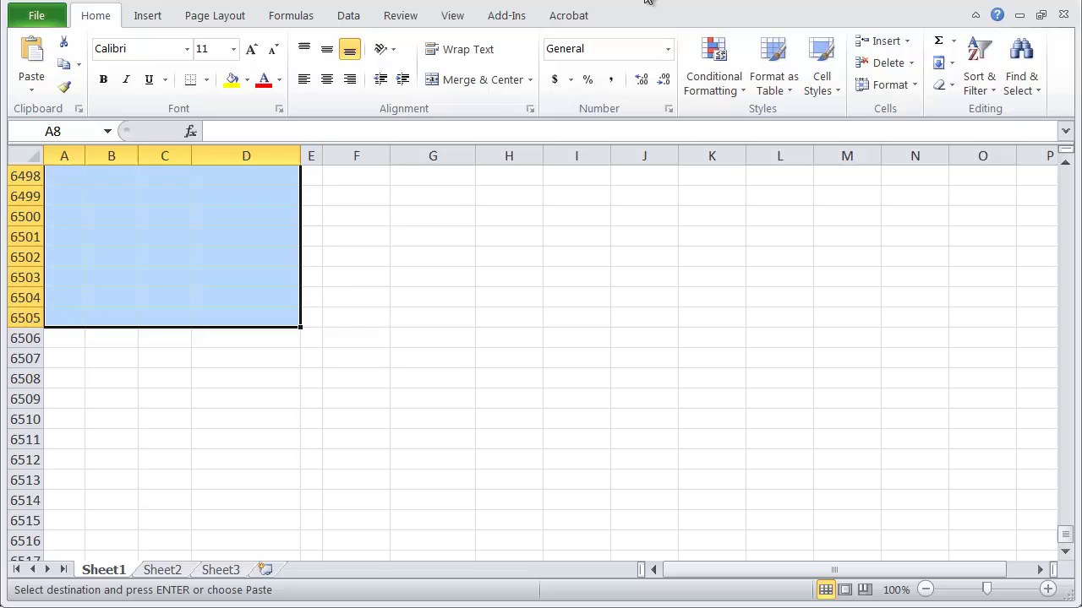
key(shift+Page_Up)
key(shift+Page_Up)
key(shift+Page_Up)
key(shift+Page_Up)
key(shift+Page_Up)
key(shift+Page_Up)
key(shift+Page_Up)
key(shift+Page_Up)
key(shift+Page_Up)
key(shift+Page_Up)
key(shift+Page_Up)
key(shift+Page_Up)
key(shift+Page_Up)
key(shift+Page_Up)
key(shift+Page_Up)
key(shift+Page_Up)
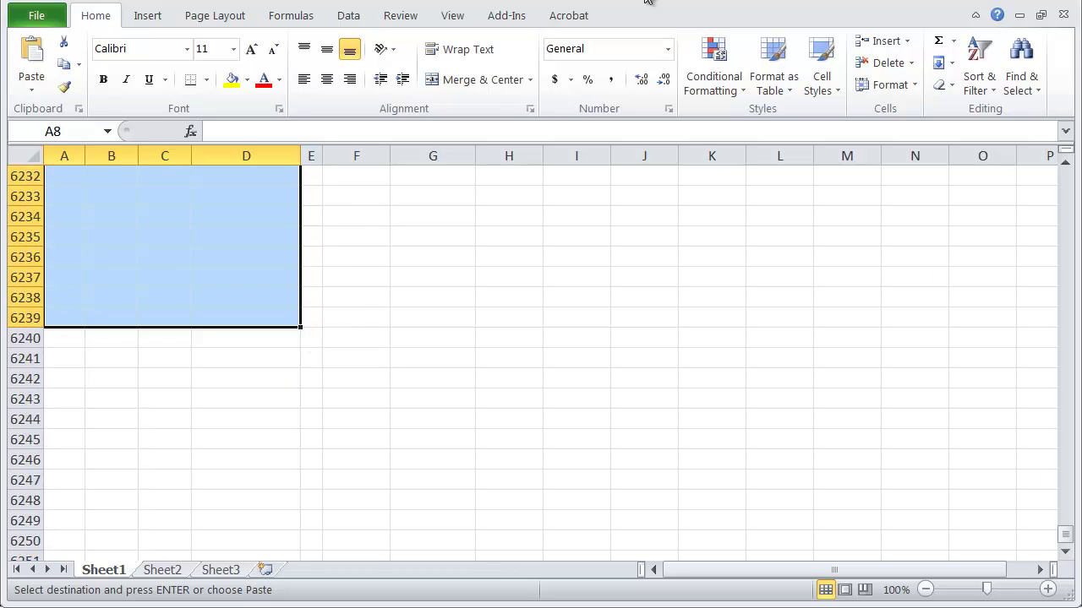
Step: Shorten the paste destination in columns A to D to end at row 6011 and paste the copied turn formulas into A8:D6011
key(shift+Page_Up)
key(shift+Page_Up)
key(shift+Page_Up)
key(shift+Page_Up)
key(shift+Page_Up)
key(shift+Page_Up)
key(shift+Page_Up)
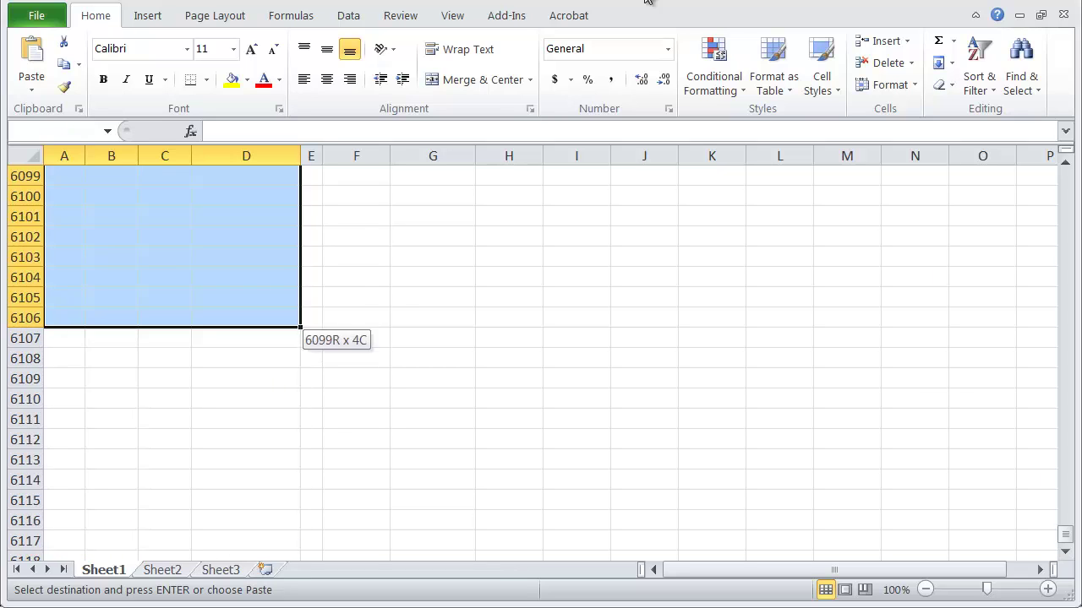
key(shift+Page_Up)
key(shift+Page_Up)
key(shift+Page_Up)
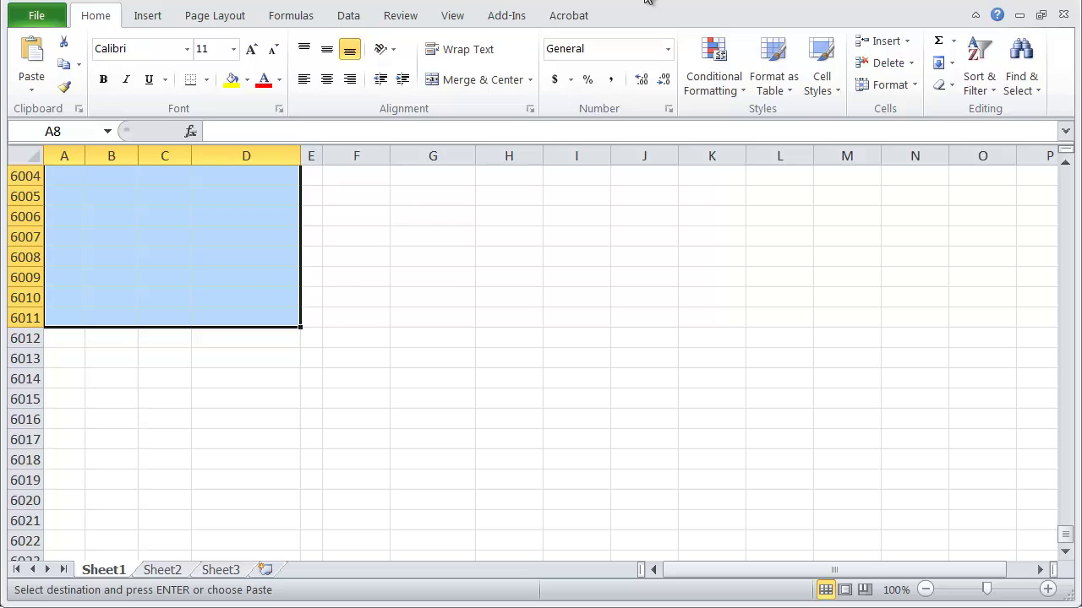
key(ctrl+BackSpace)
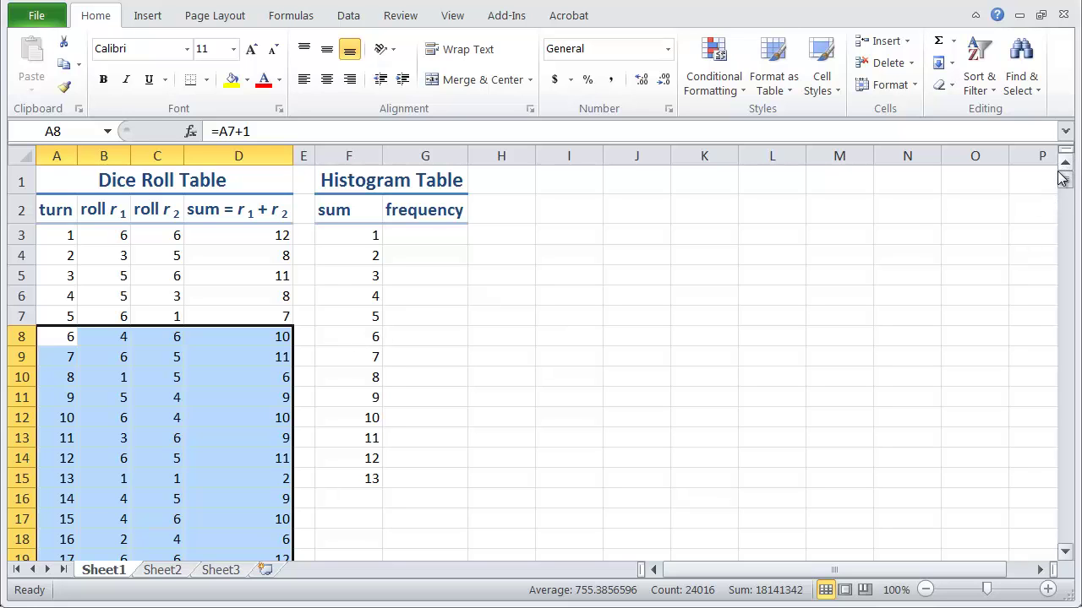
Step: Clear the surplus turns in A6003:D6011 so the dice roll table ends with turn 6000
drag(1066, 180, 1072, 534)
click(398, 538)
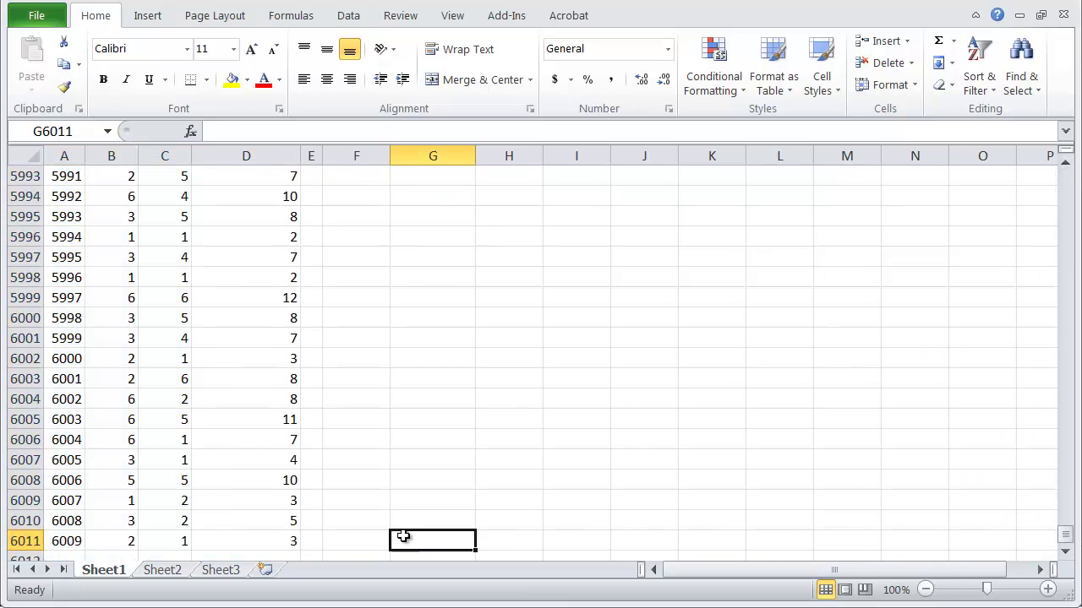
drag(57, 539, 232, 383)
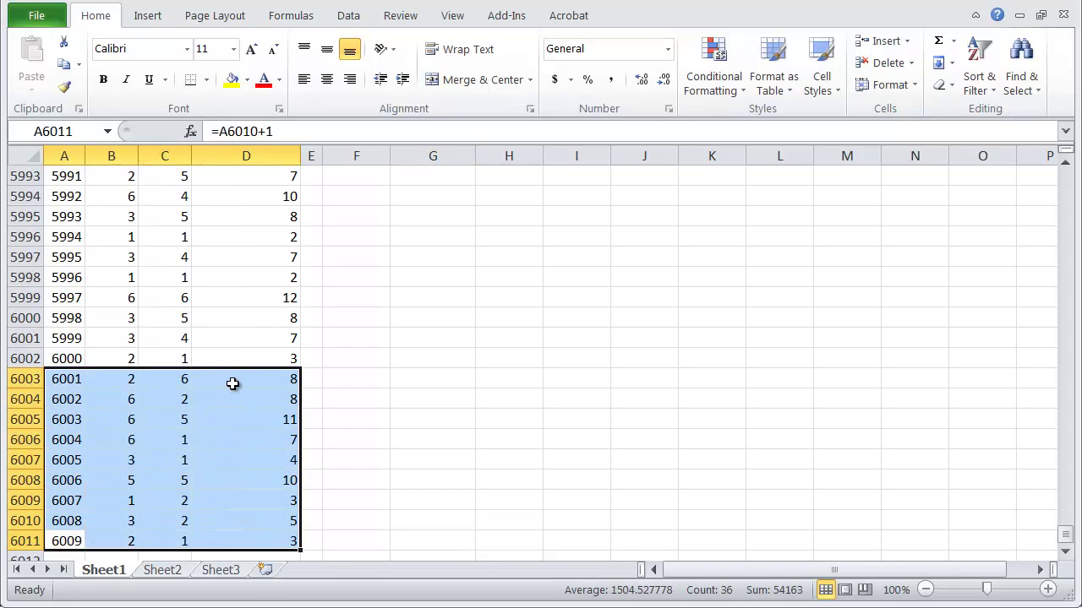
key(Delete)
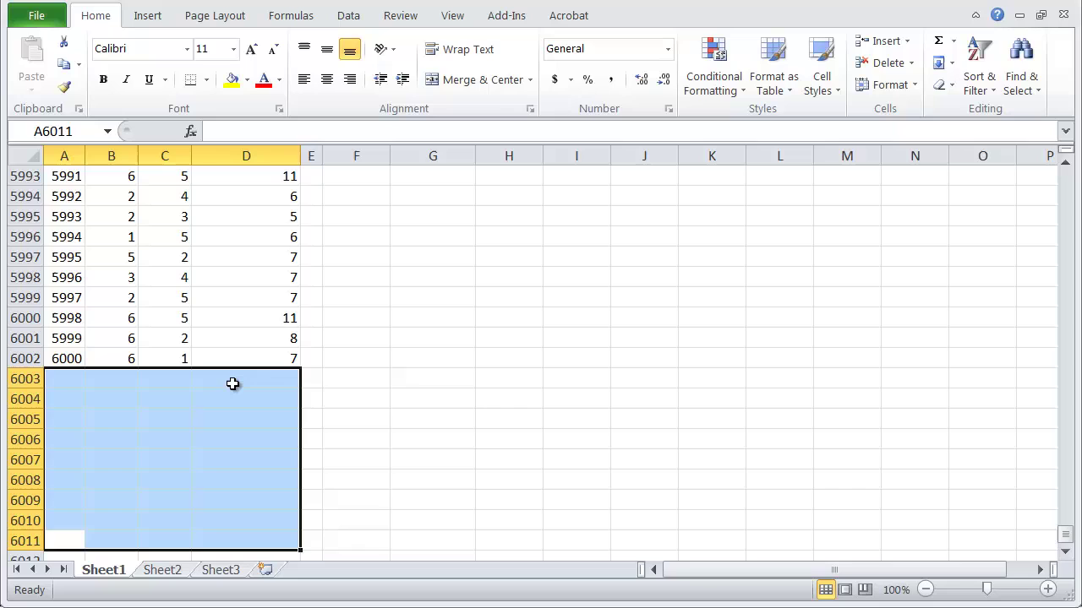
Step: Inspect the last turn's row 6002, checking the two roll formulas and which cells the sum formula in D6002 refers to
click(13, 359)
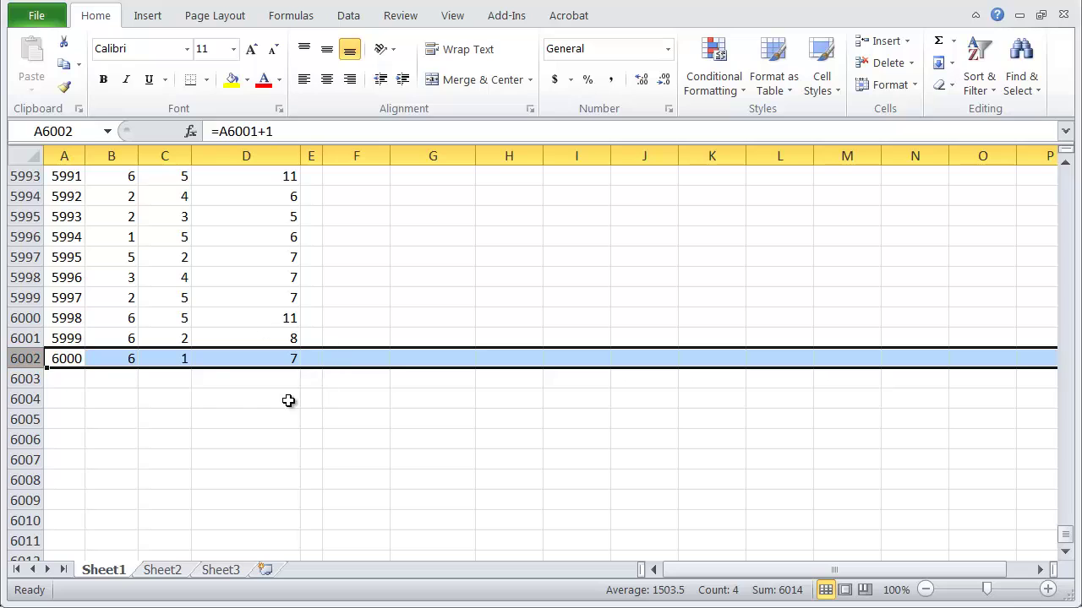
click(201, 378)
click(127, 359)
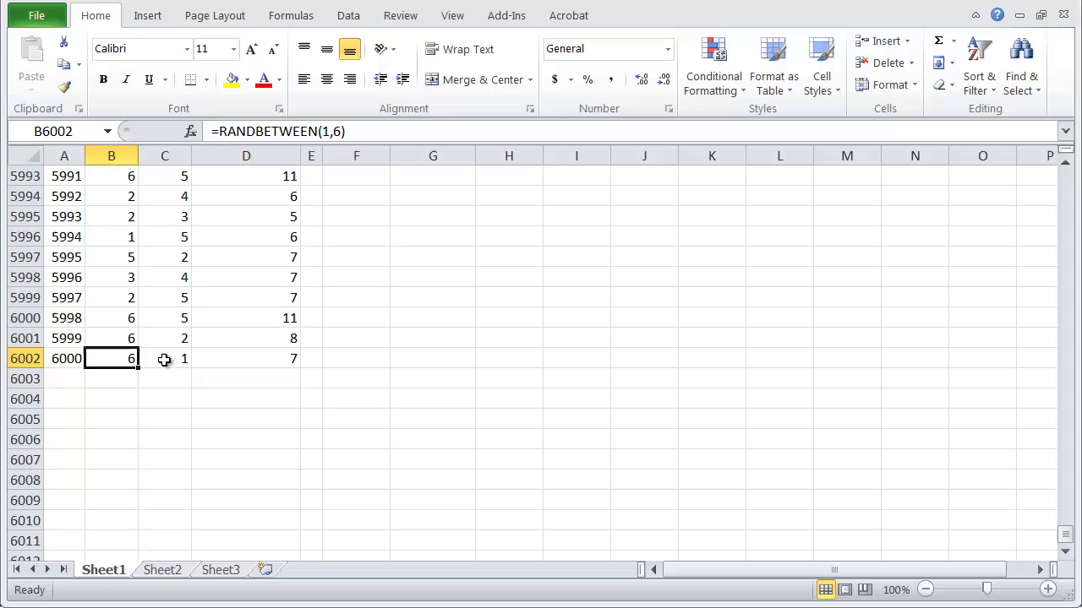
click(164, 360)
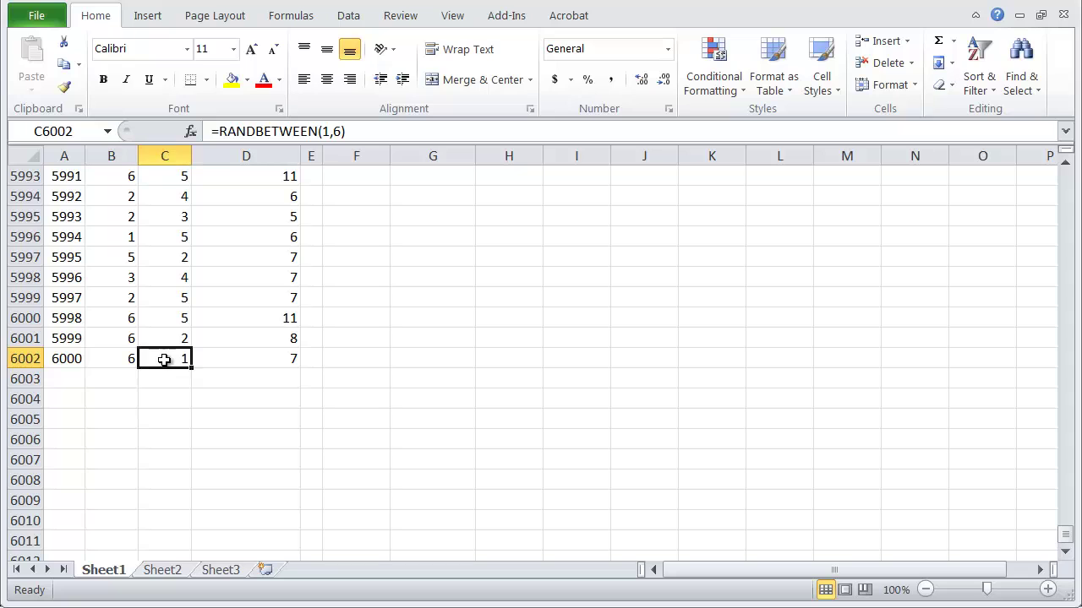
click(225, 358)
click(345, 133)
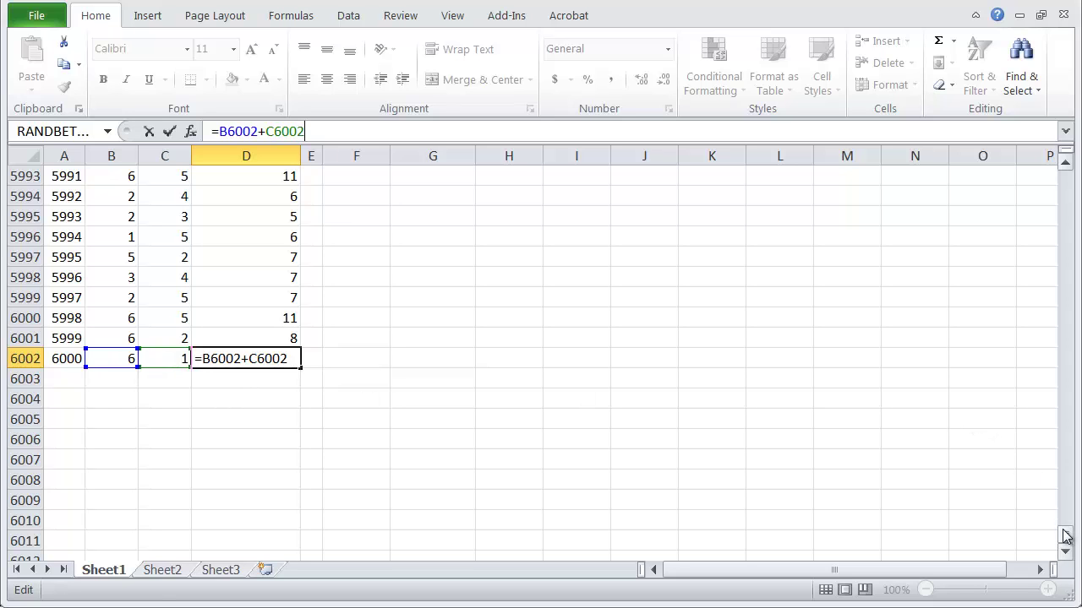
Step: Leave the sum formula, return to the start of the tables and recalculate the sheet three times to re-roll the dice
drag(1064, 536, 1058, 165)
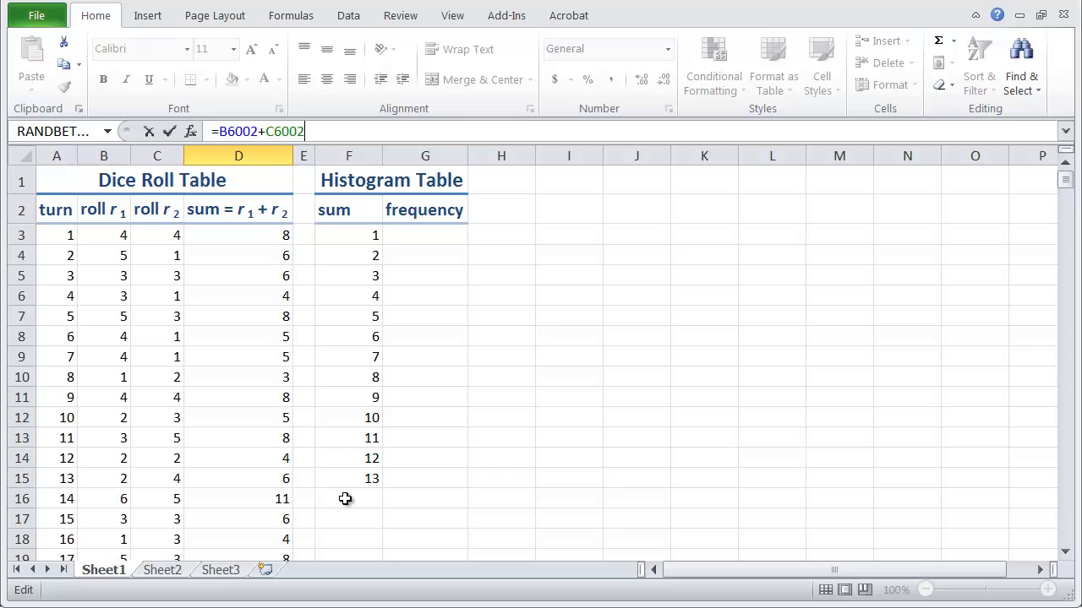
click(492, 443)
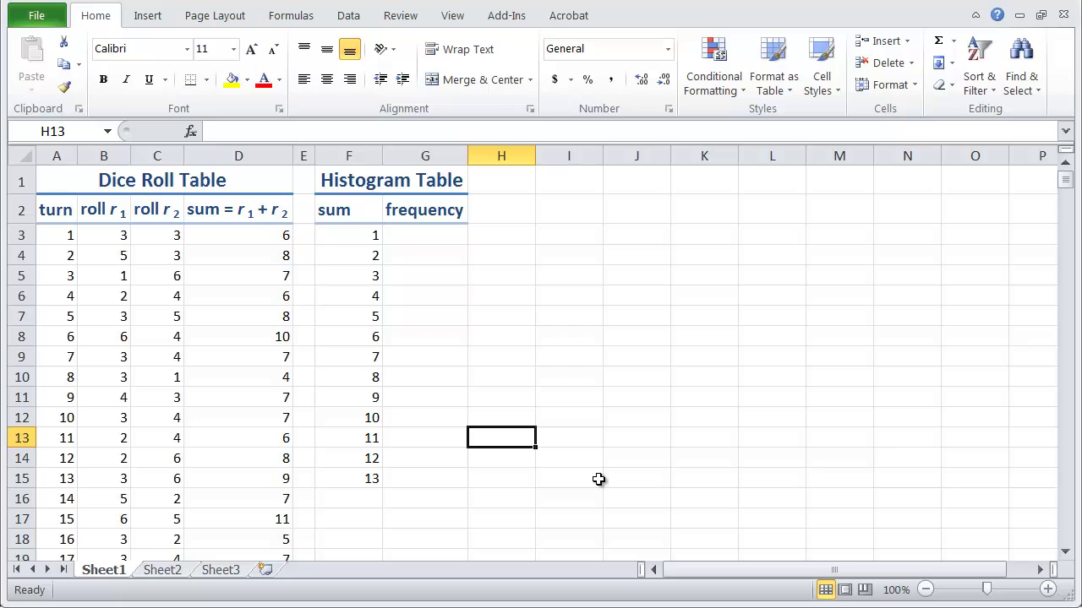
key(F9)
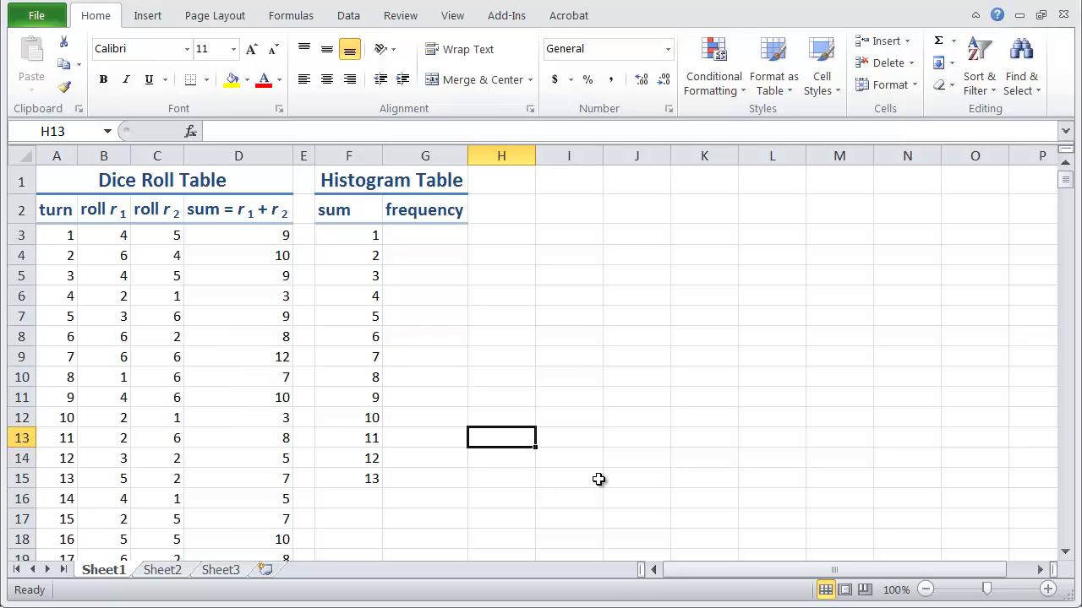
key(F9)
key(F9)
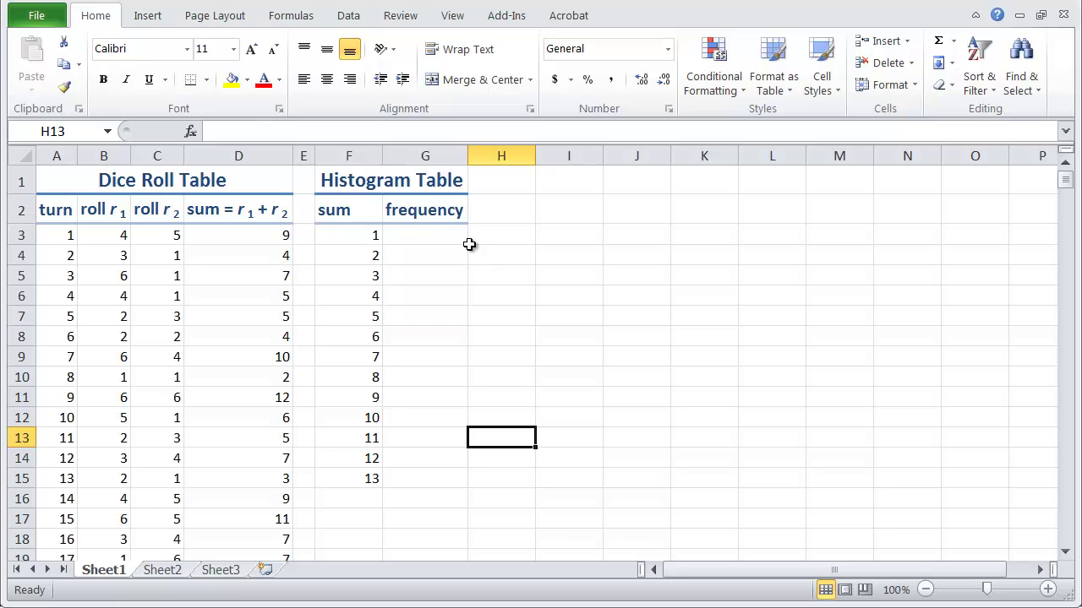
Step: Enable the Analysis ToolPak and the Solver Add-in among the Excel add-ins
click(349, 16)
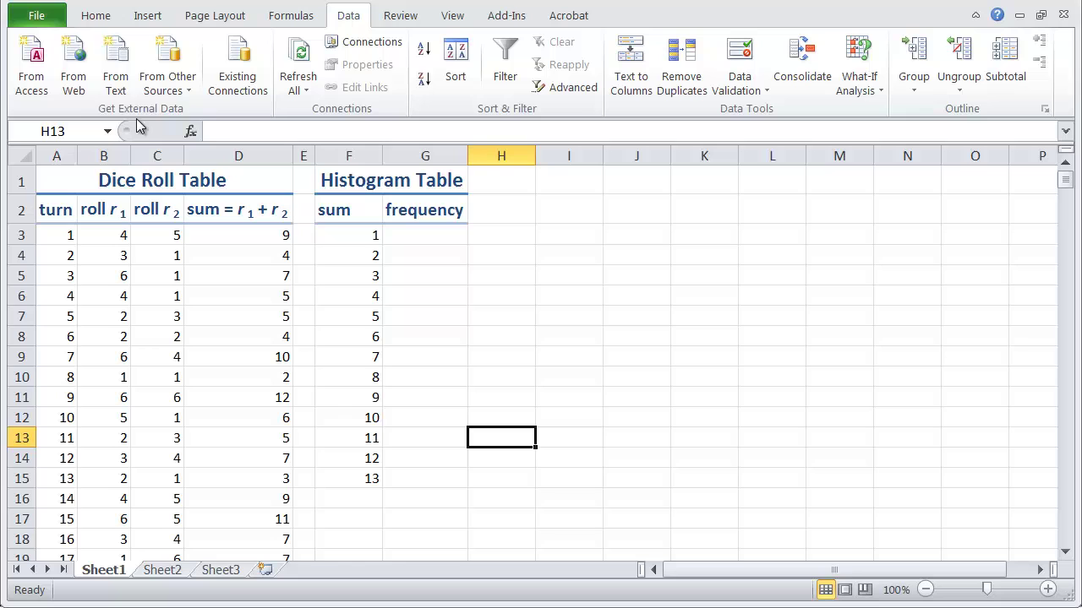
click(42, 23)
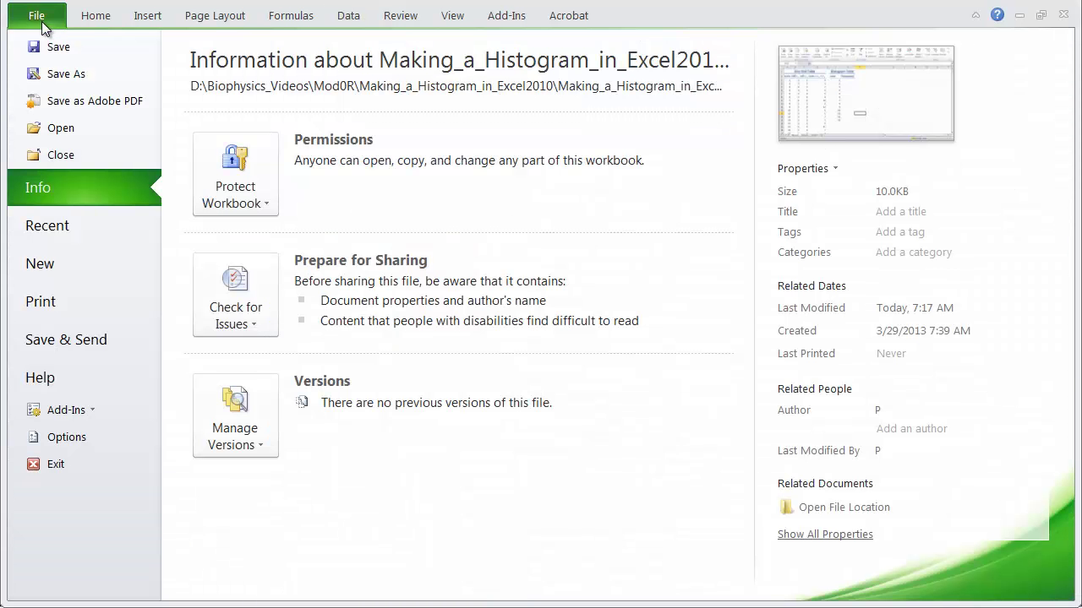
click(67, 437)
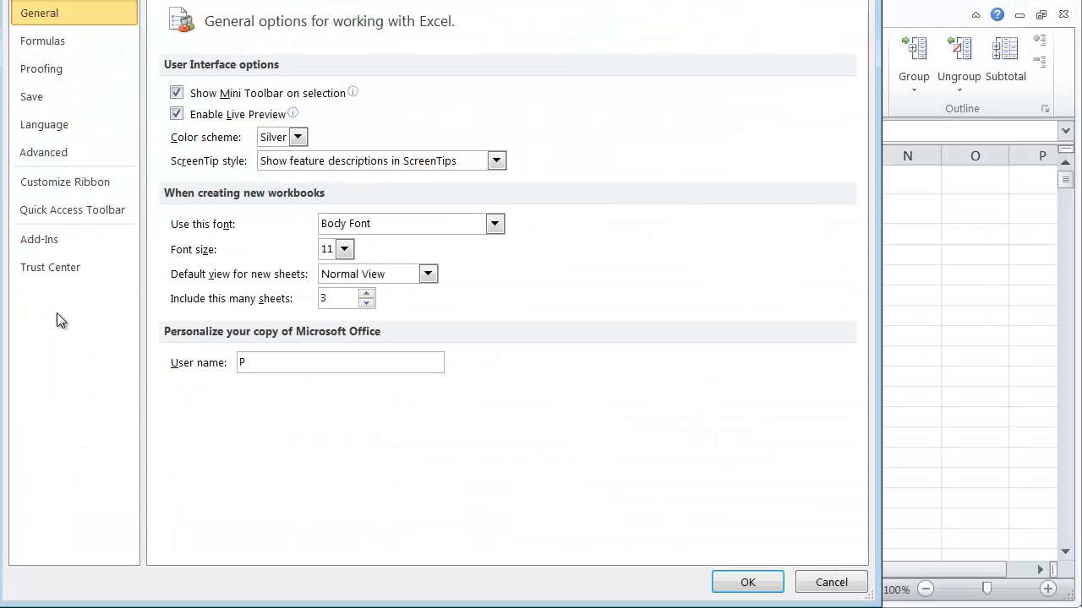
click(55, 241)
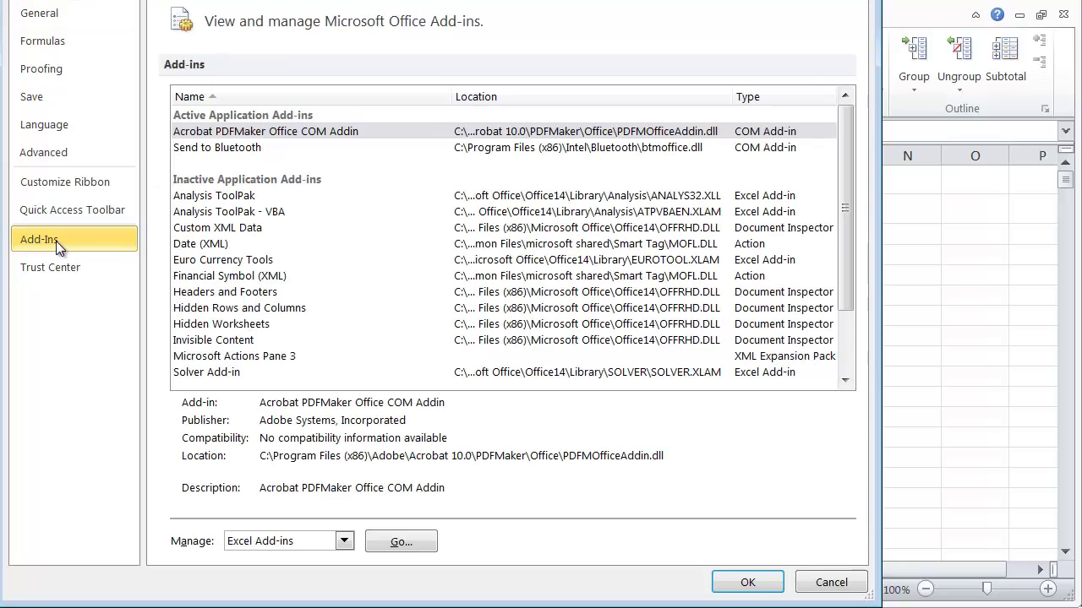
click(222, 197)
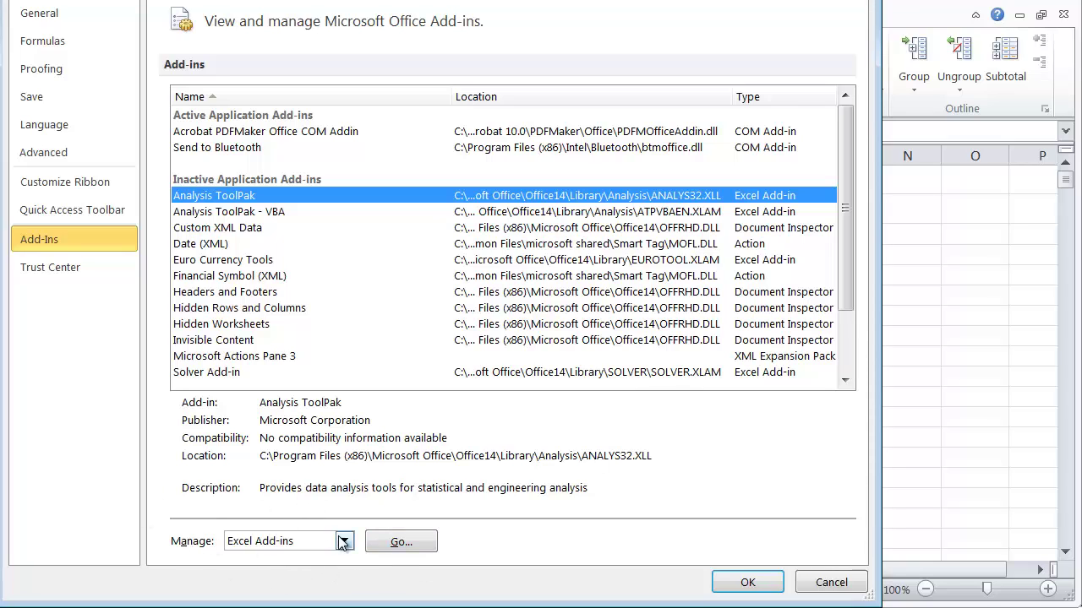
click(402, 541)
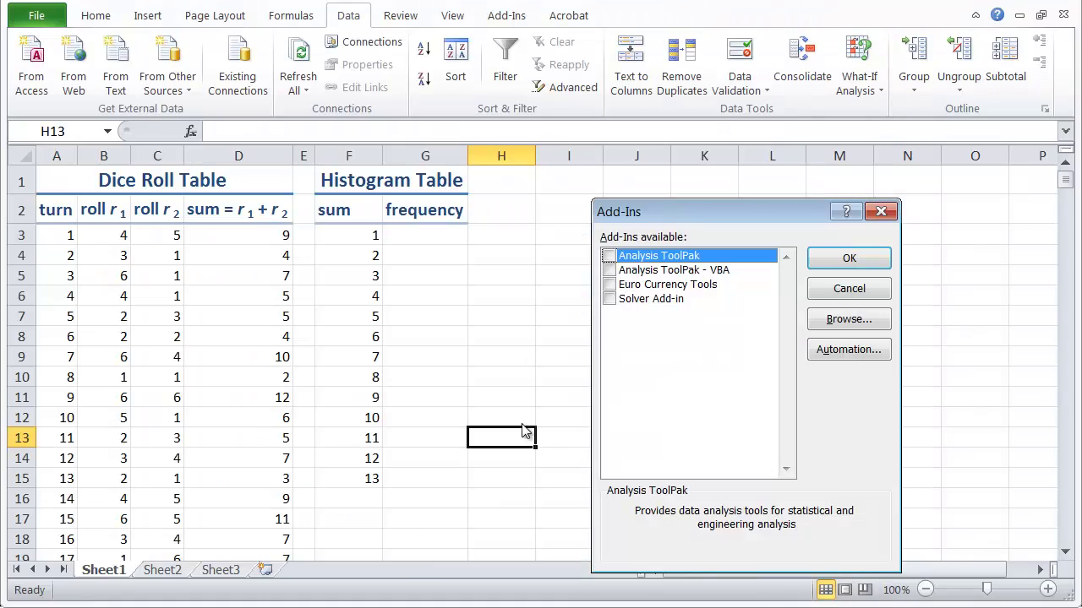
drag(667, 208, 576, 184)
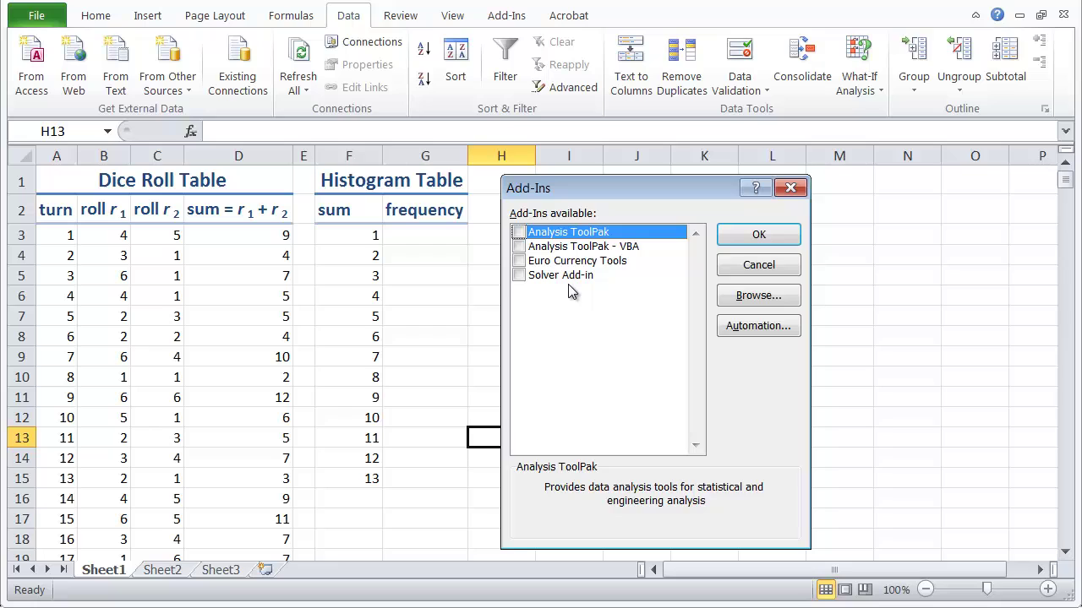
click(518, 231)
click(519, 276)
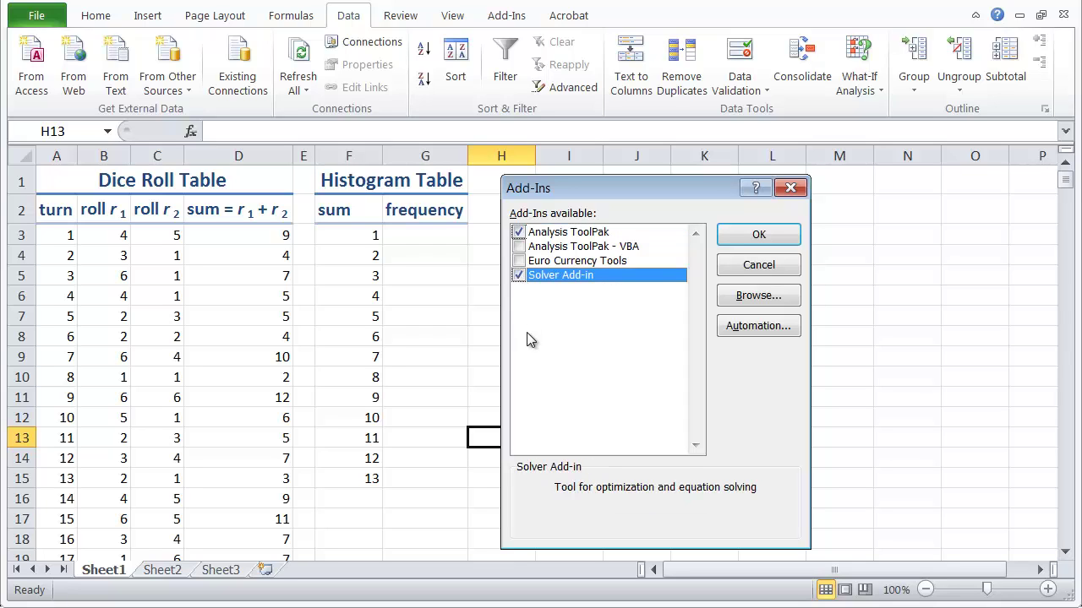
click(759, 236)
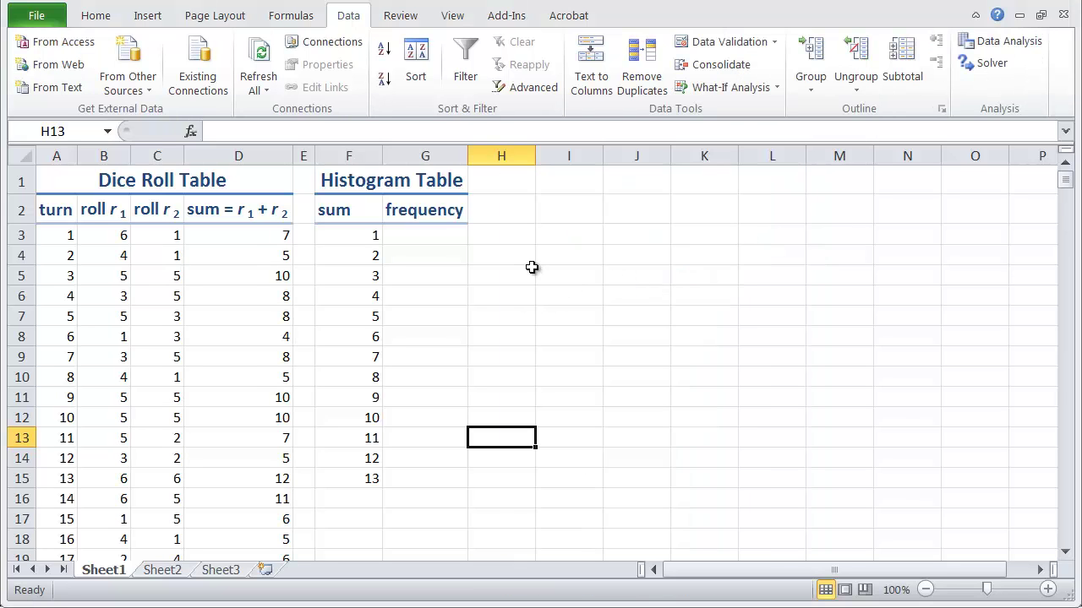
Step: Start the Histogram tool from the Data Analysis tools and place its dialog clear of the two tables
click(994, 49)
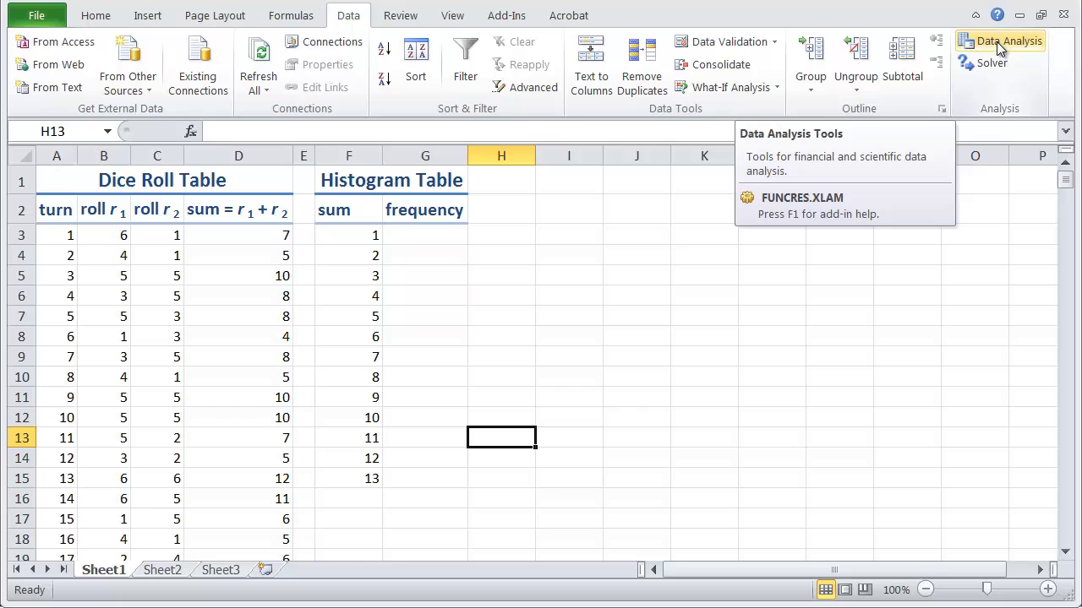
click(998, 49)
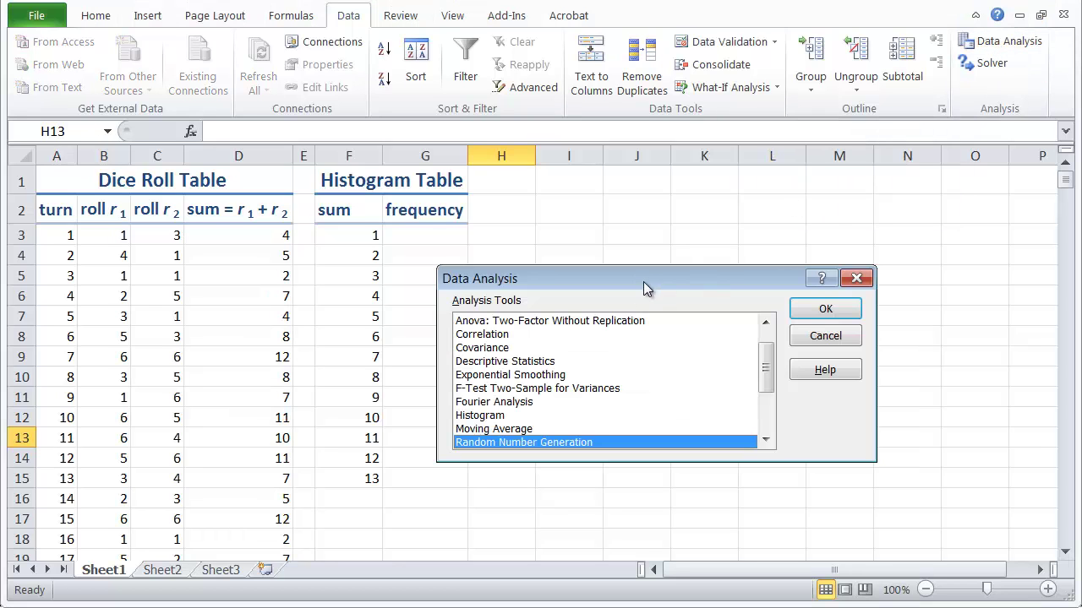
drag(643, 281, 728, 214)
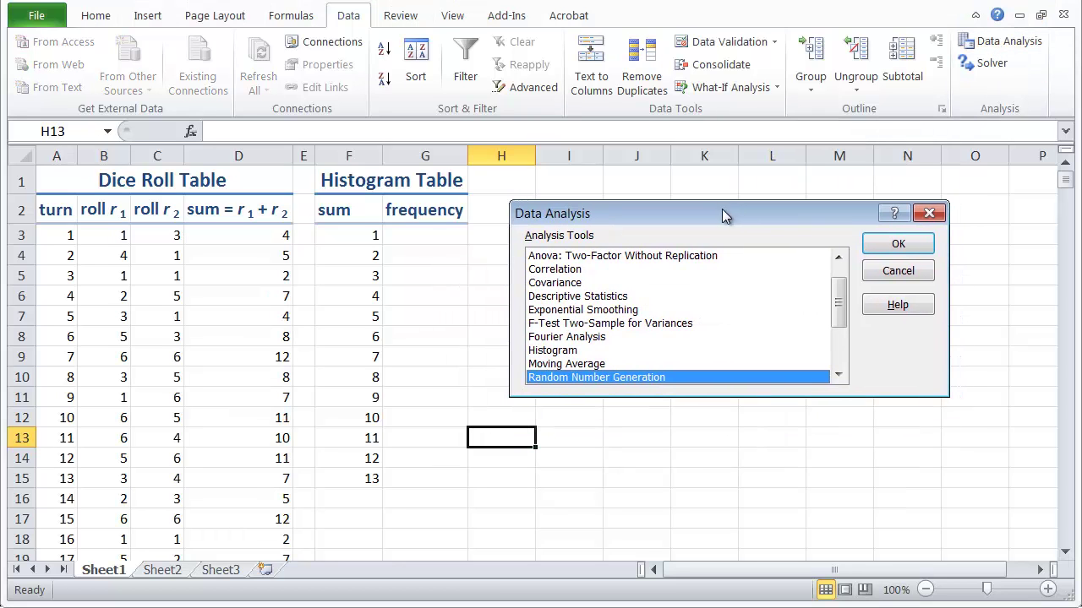
click(572, 351)
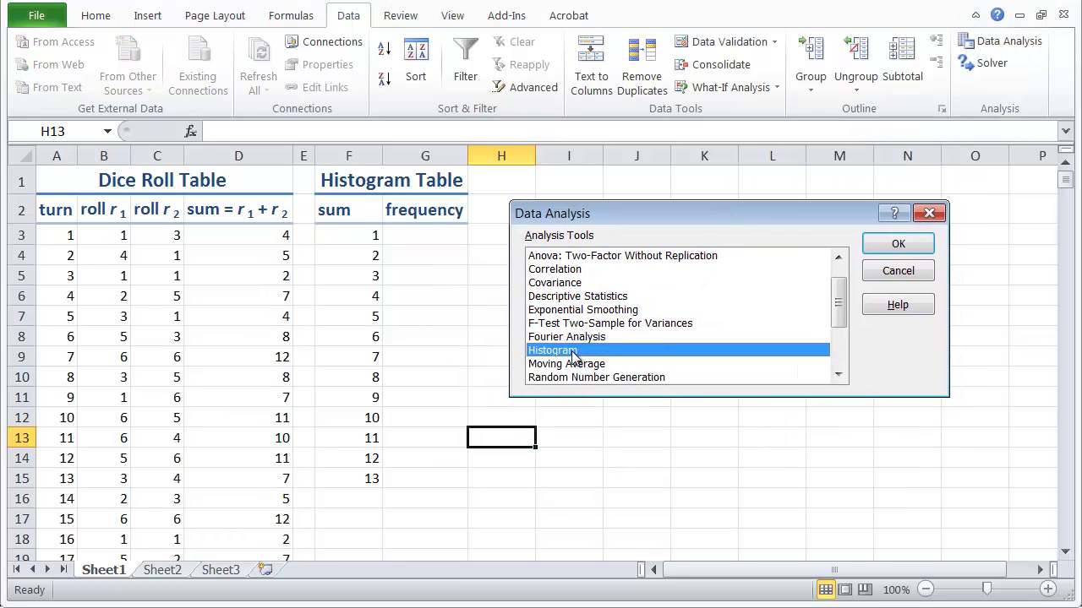
click(898, 244)
drag(653, 165, 690, 243)
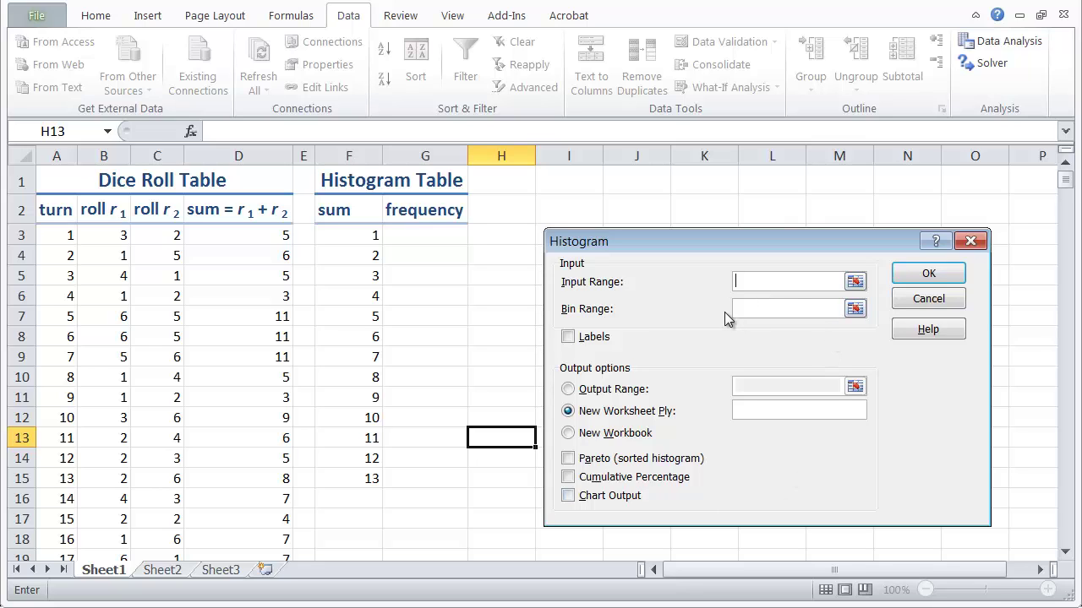
drag(658, 253, 659, 235)
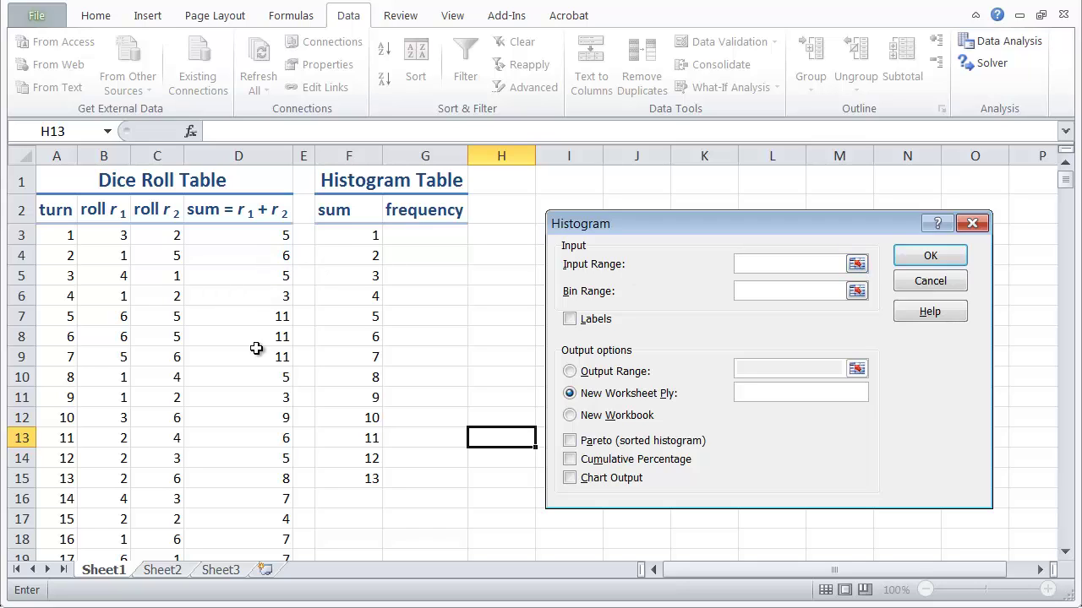
Step: Set the histogram's input range to the sums in $D$3:$D$6002
click(858, 264)
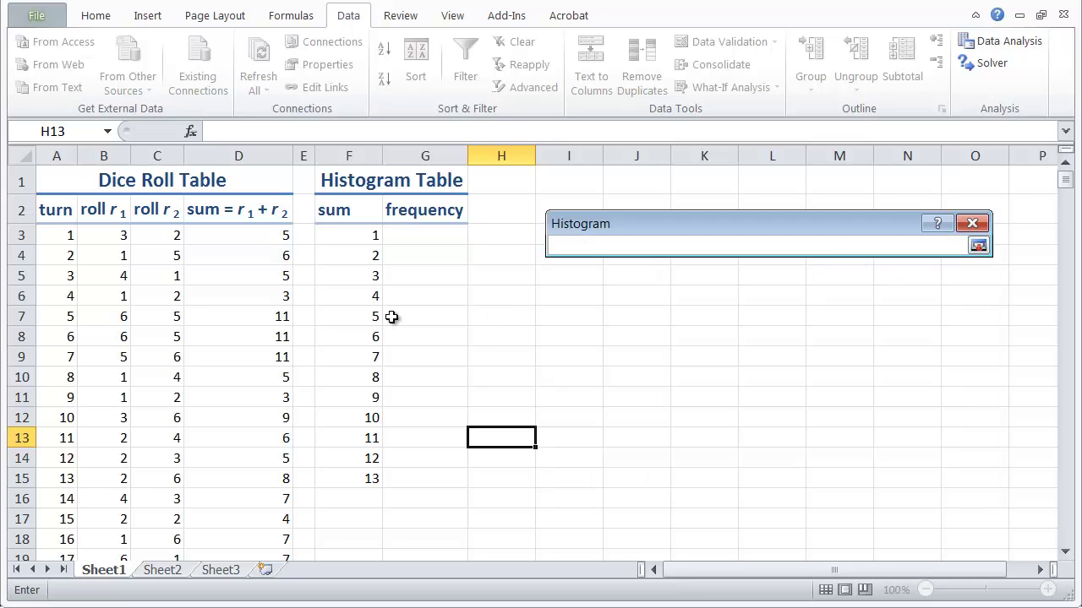
click(252, 242)
drag(252, 242, 262, 440)
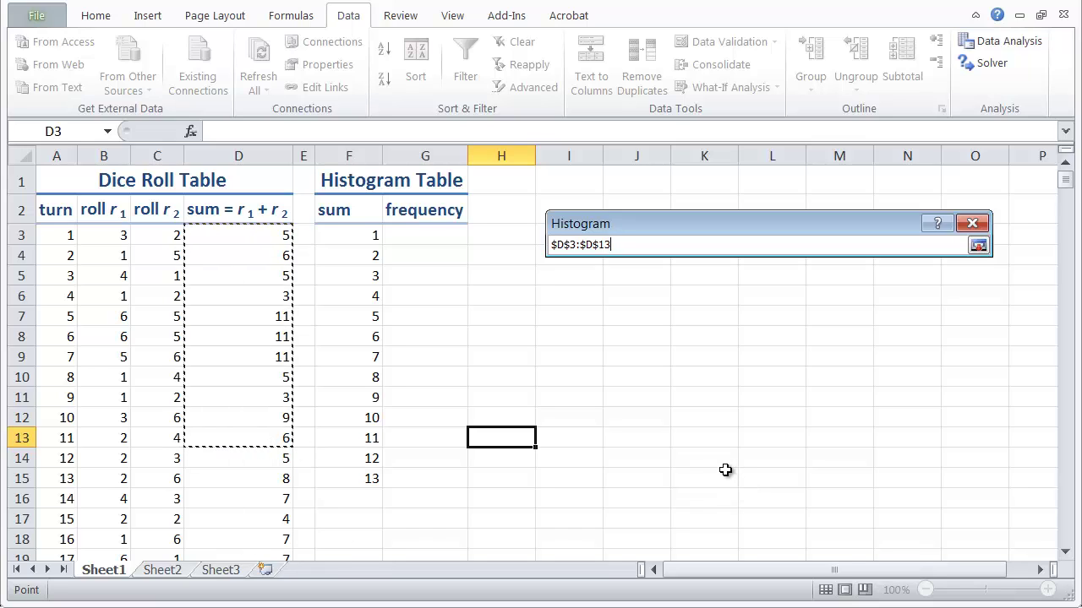
click(653, 249)
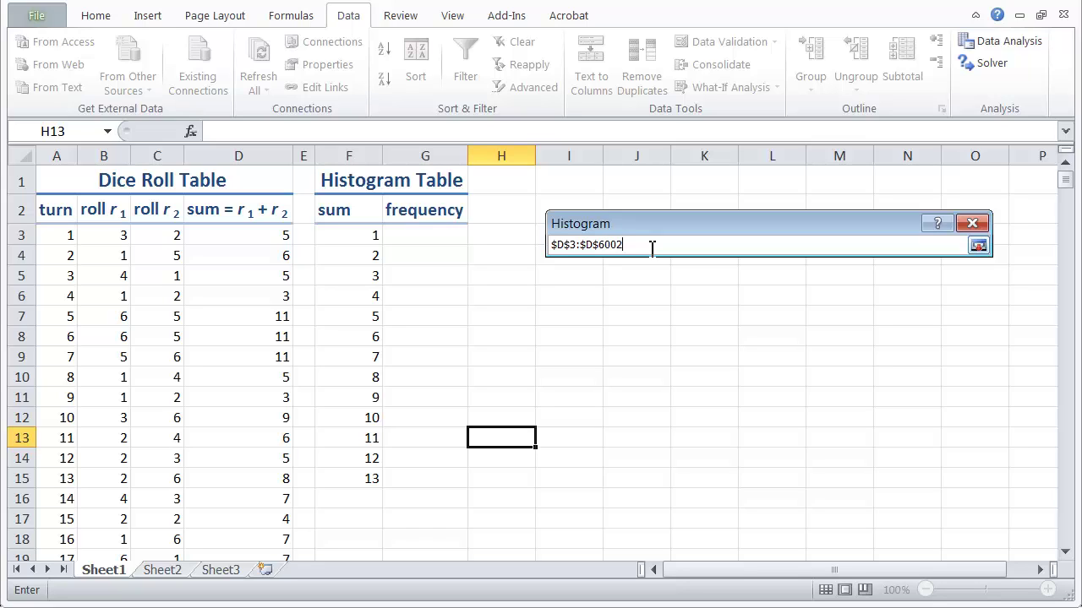
click(978, 246)
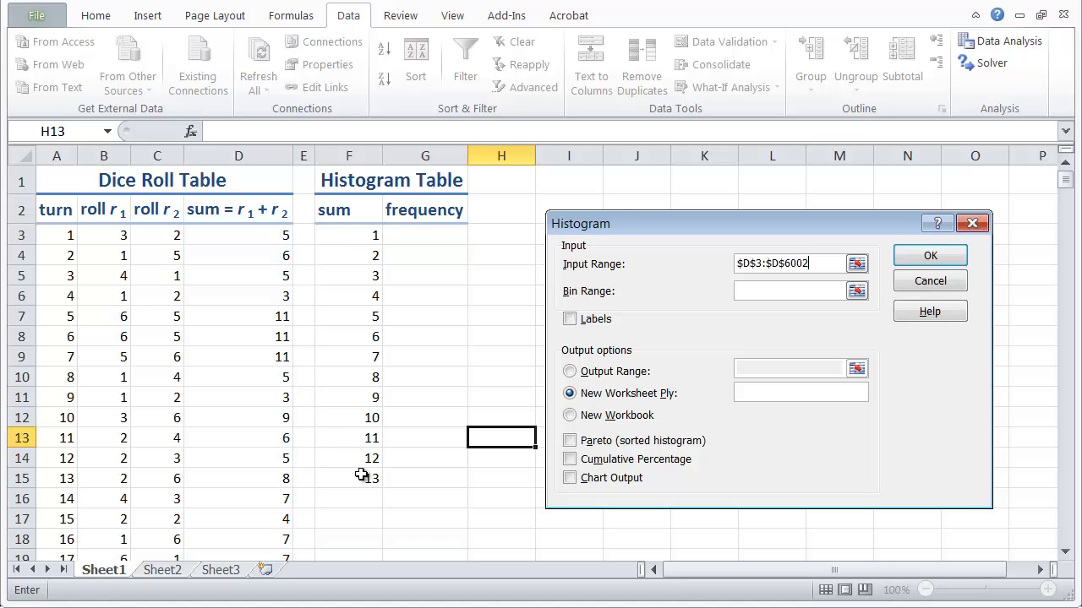
Step: Set the histogram's bin range to the sum values in $F$3:$F$15
click(856, 292)
drag(355, 235, 369, 475)
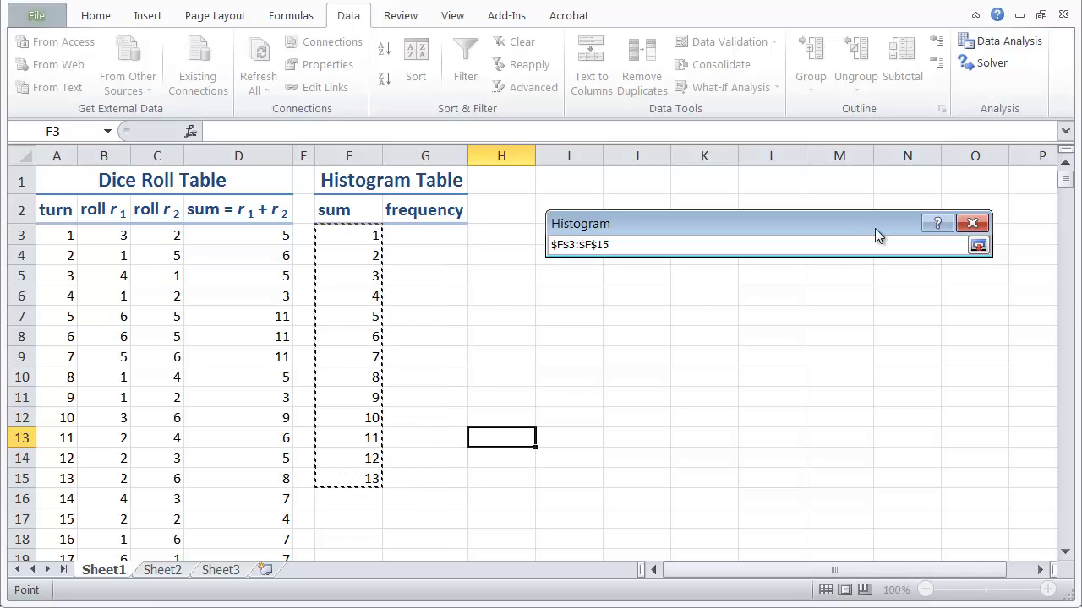
click(977, 245)
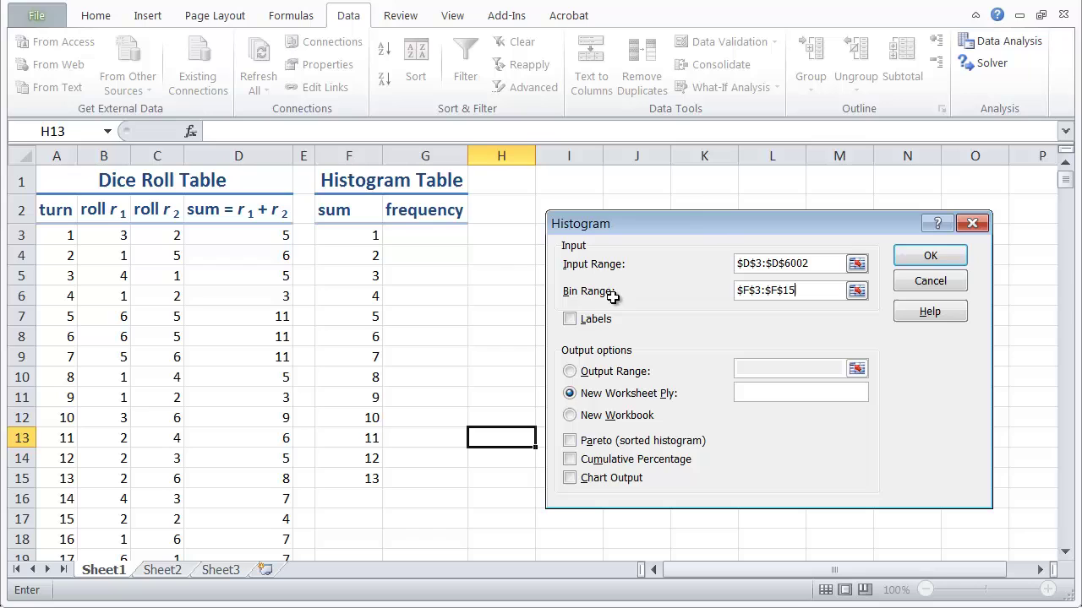
Step: Set the histogram's output range to cell $I$2 on the current sheet
click(571, 372)
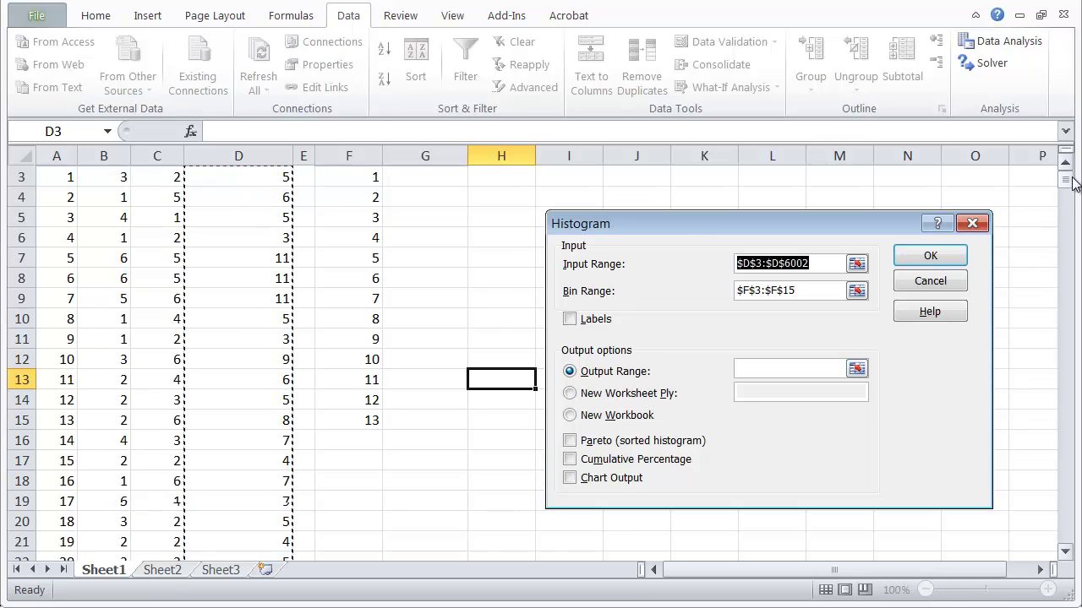
drag(1063, 179, 1063, 182)
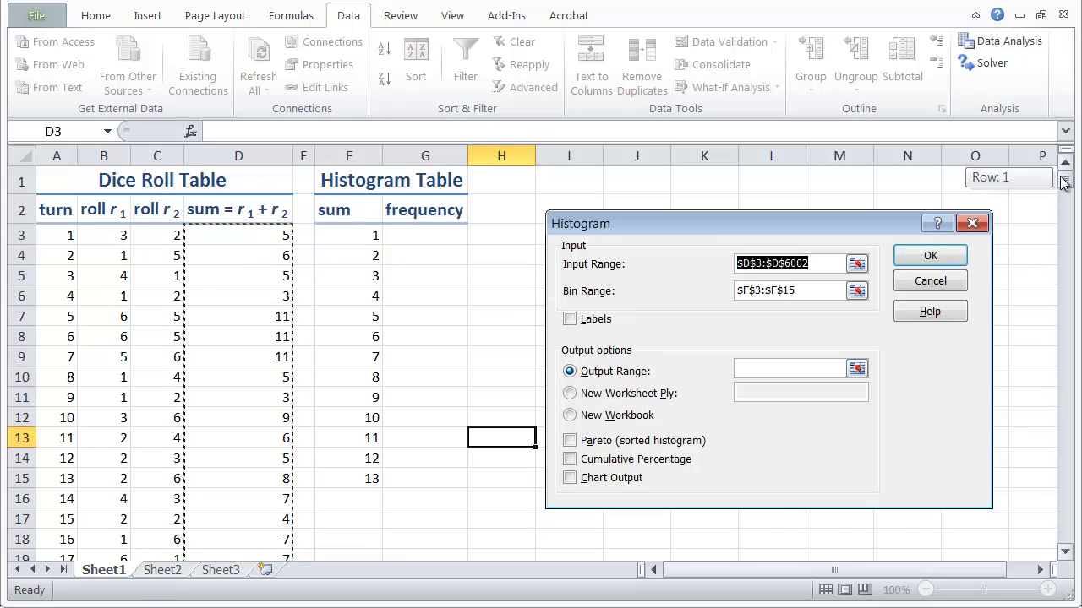
click(856, 369)
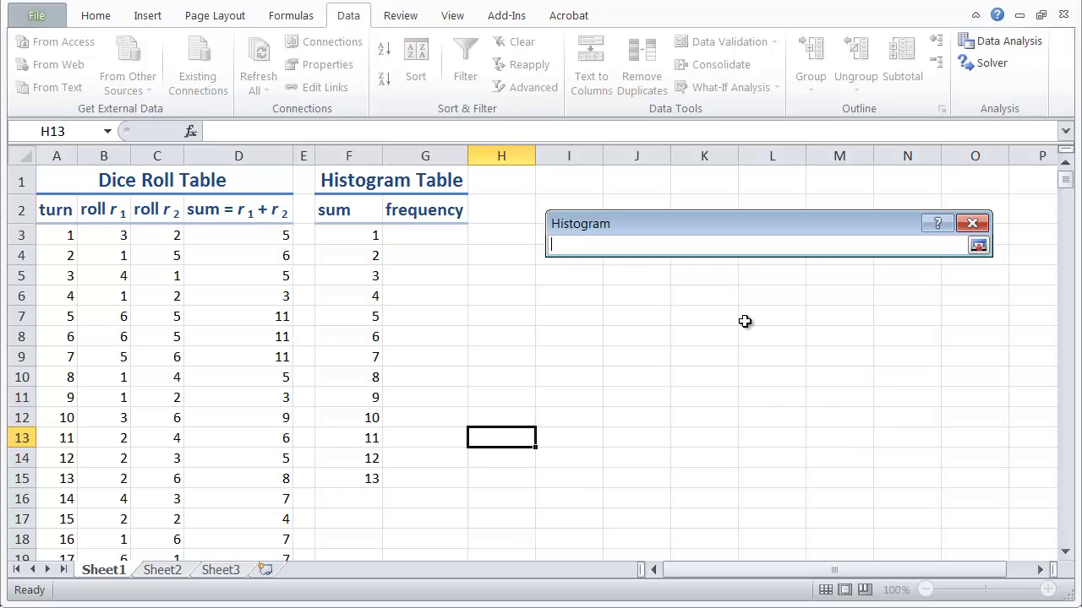
click(544, 198)
click(978, 246)
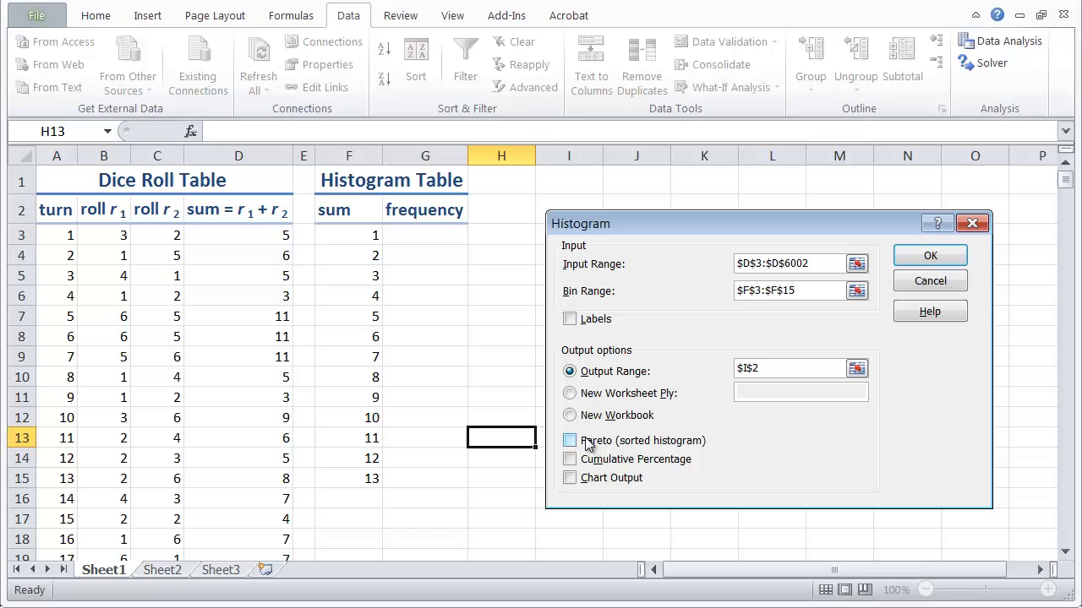
Step: Enable Chart Output and generate the histogram's frequency table and chart
click(570, 479)
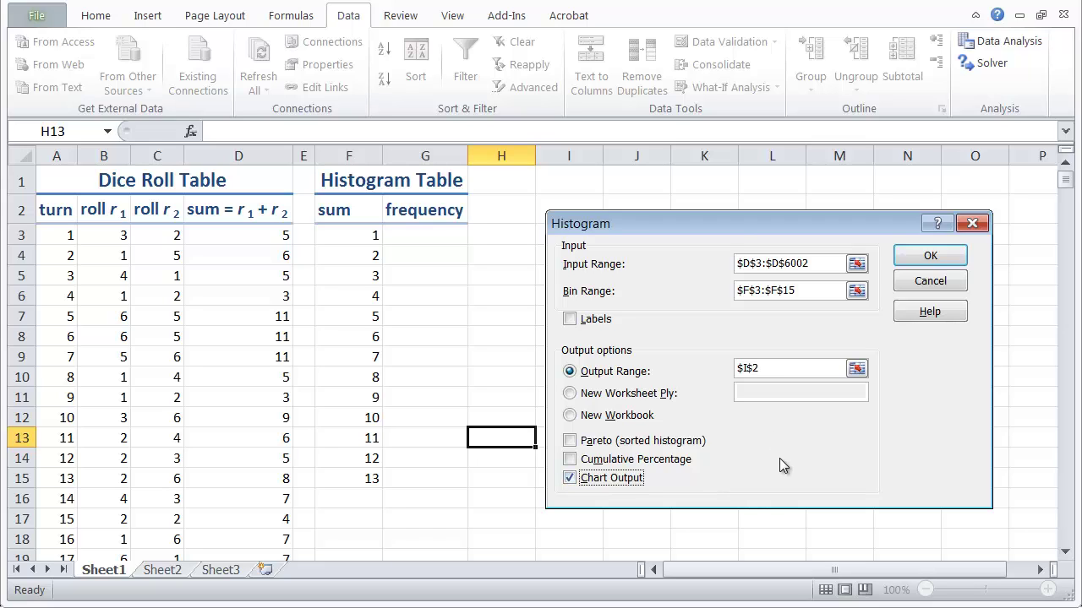
drag(733, 228, 729, 223)
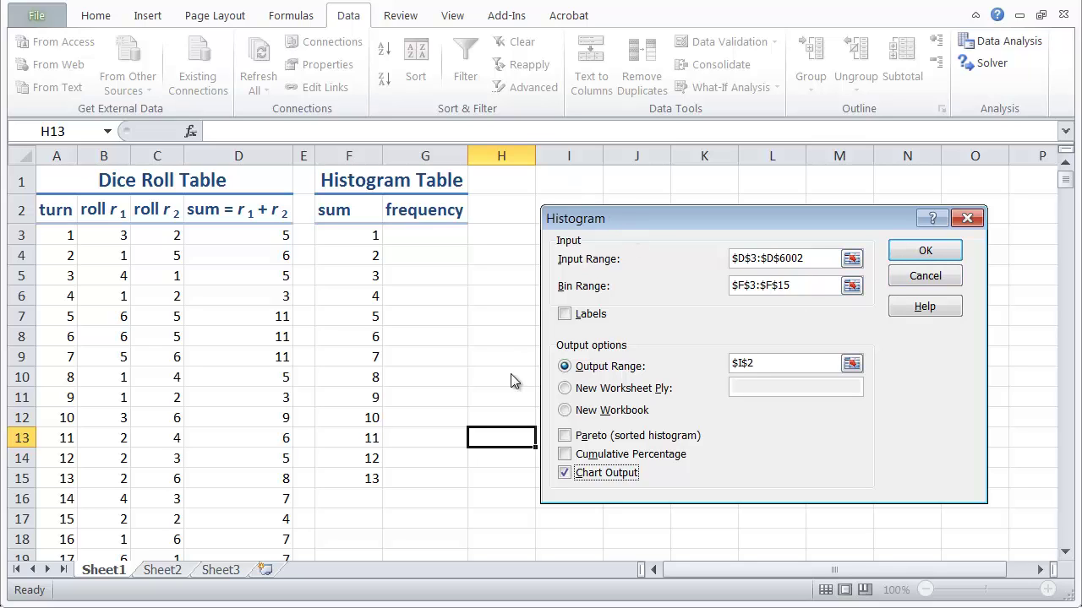
click(926, 254)
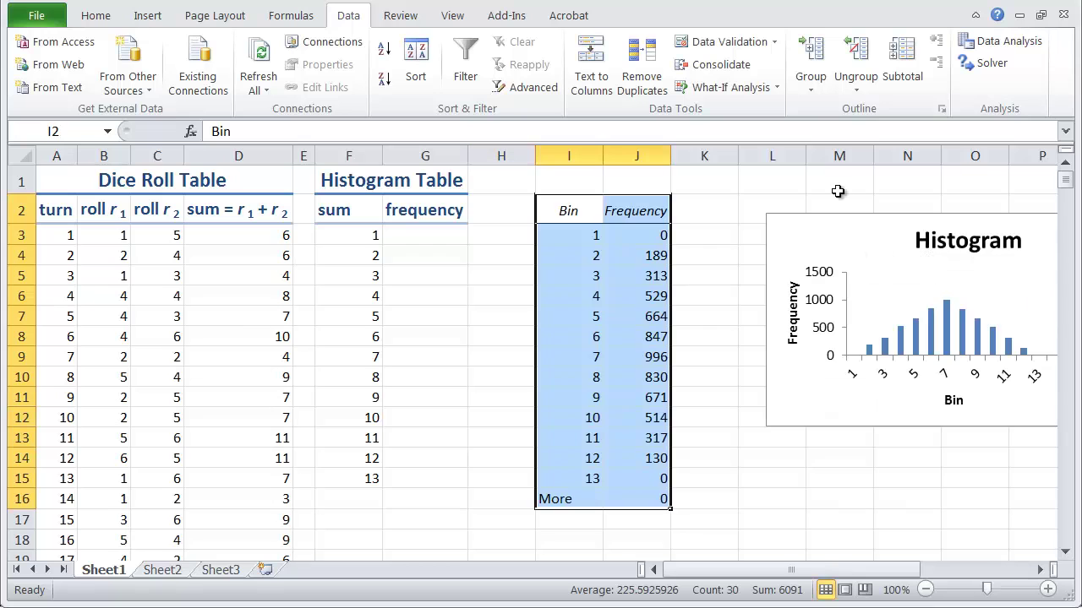
Step: Move the histogram chart over the dice roll table and enlarge it to span columns A to H, down to row 15
drag(771, 223, 50, 237)
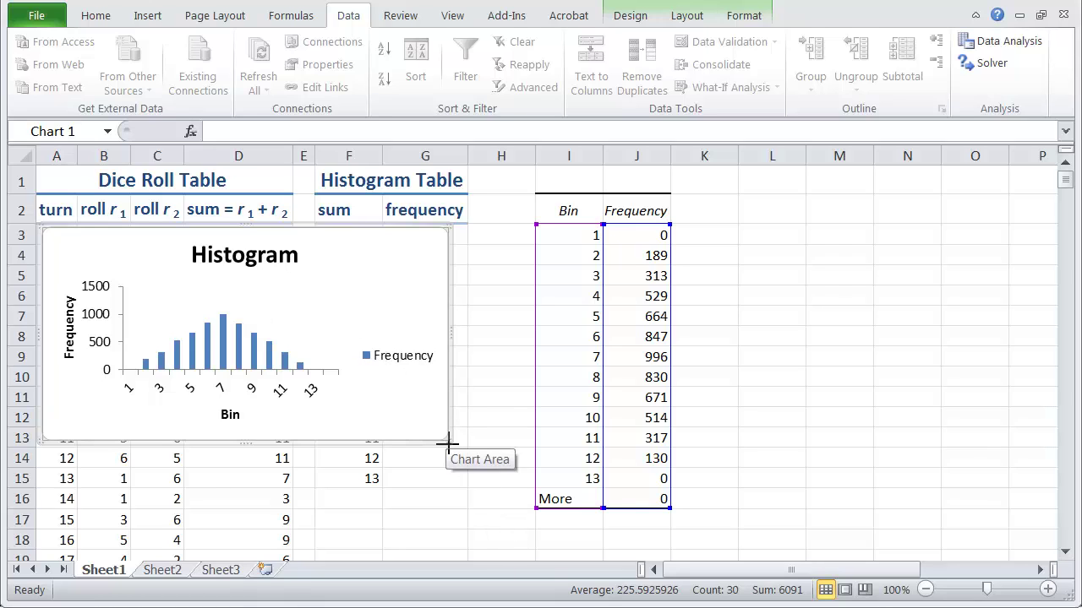
drag(449, 440, 534, 486)
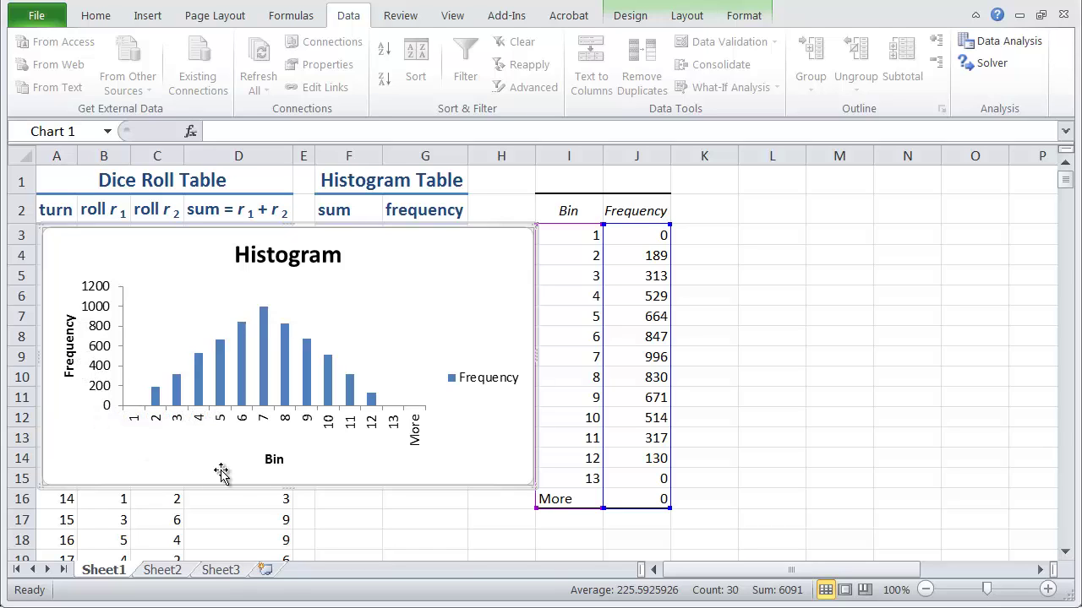
Step: Move the histogram chart beside the Bin and Frequency output, starting at column K, and select cell H7
mouse_move(263, 320)
drag(76, 243, 420, 227)
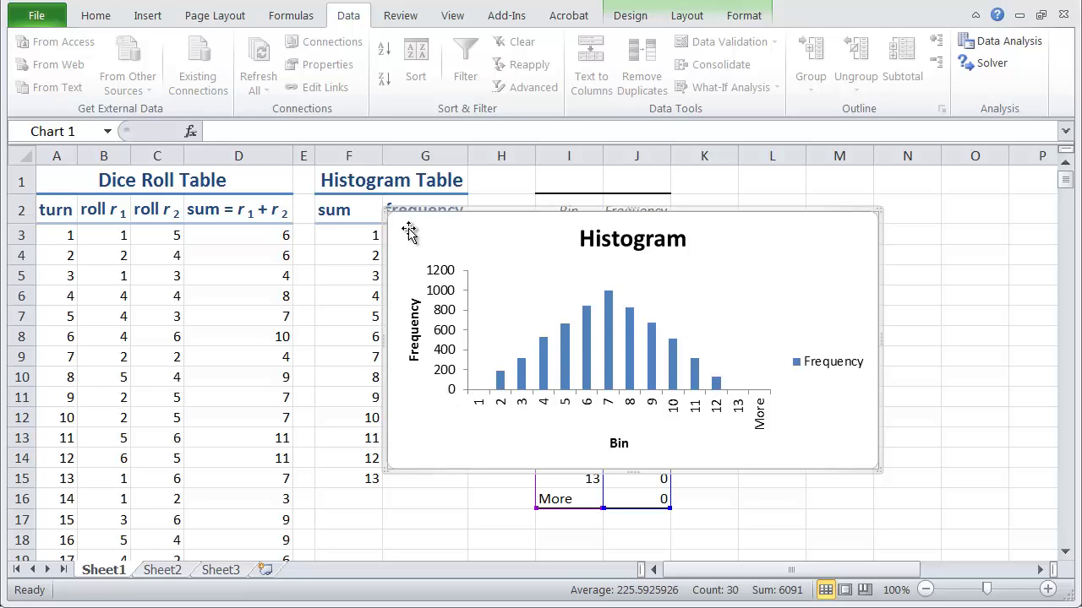
drag(411, 234, 705, 220)
click(485, 315)
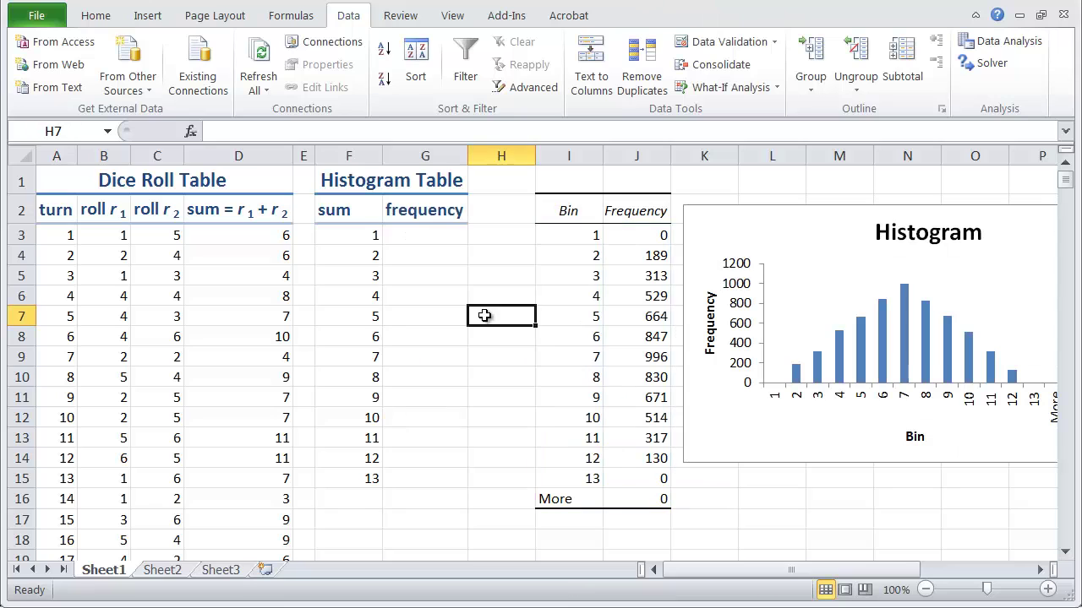
Step: Recalculate the worksheet three times to re-roll the dice and compare the new rolls with the histogram output
key(F9)
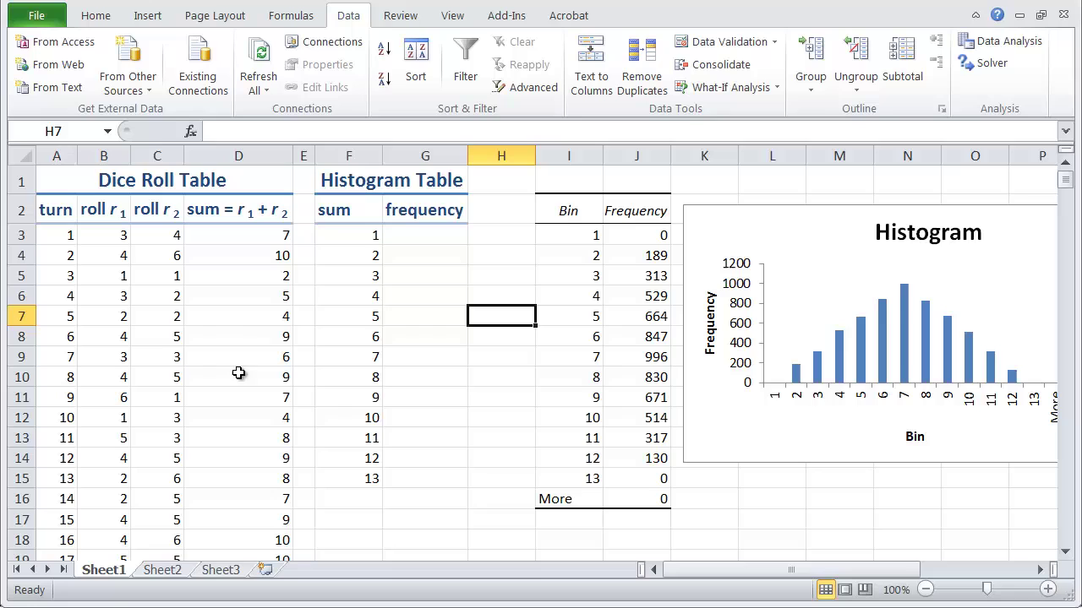
key(F9)
key(F9)
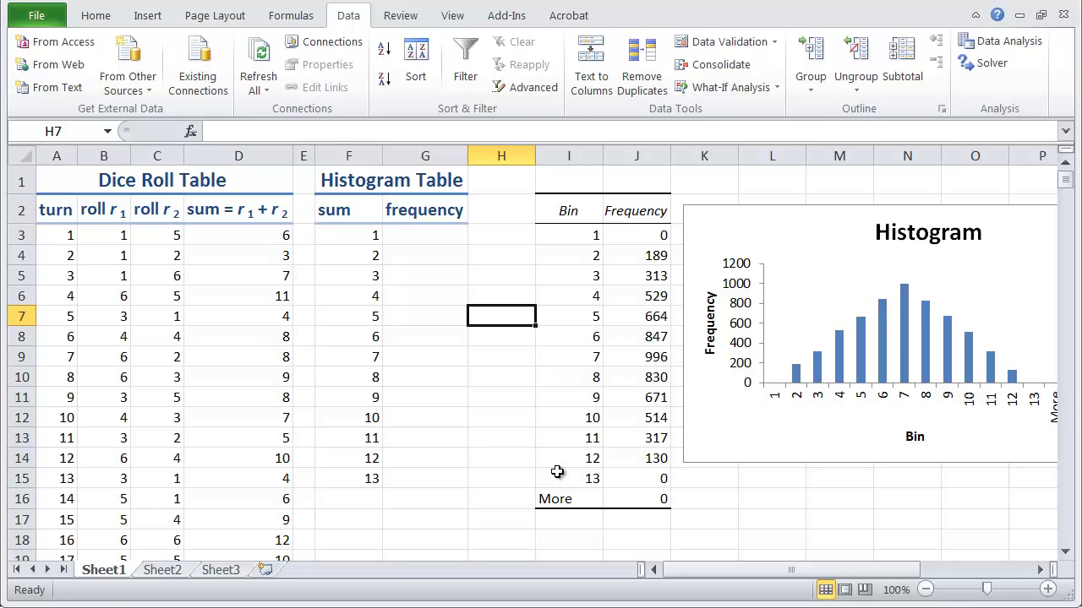
Step: Move the histogram chart back over the dice roll and histogram tables, next to the Bin and Frequency output
drag(699, 213, 56, 217)
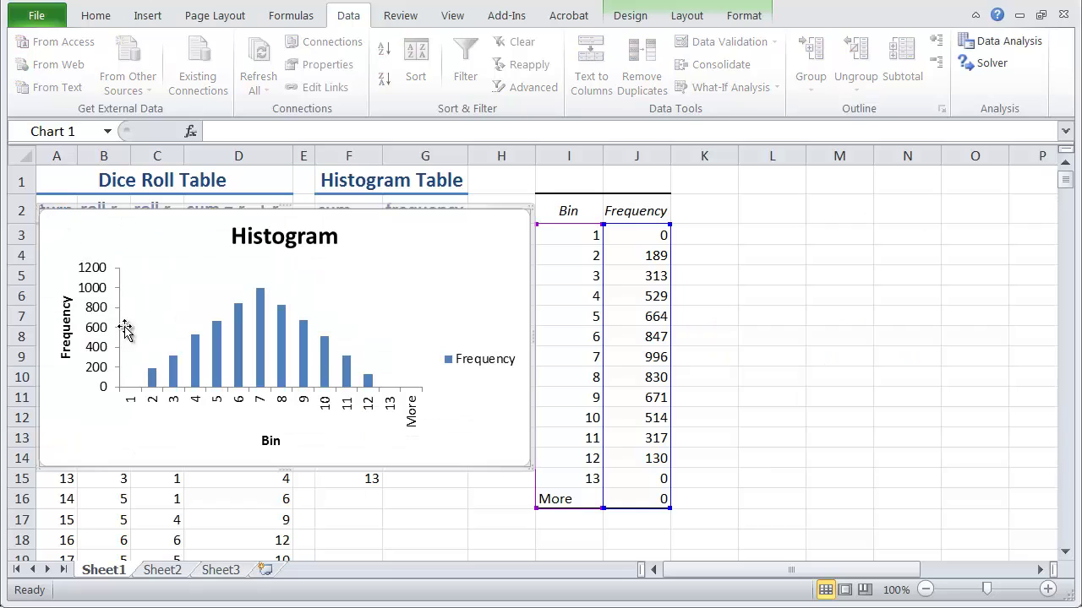